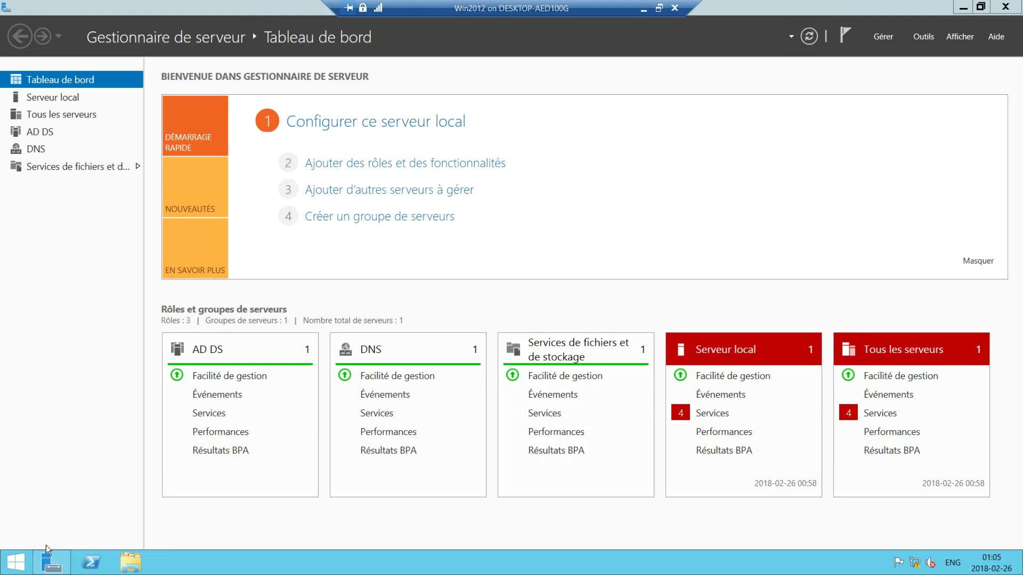
Create a new folder named Base on the Partage (D:) drive
click(131, 563)
click(605, 293)
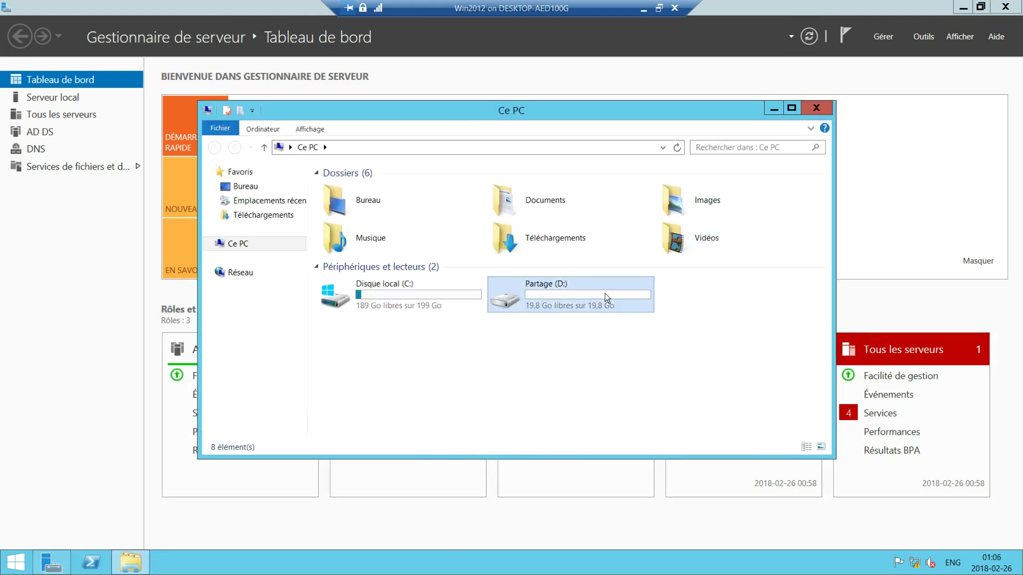
double_click(605, 293)
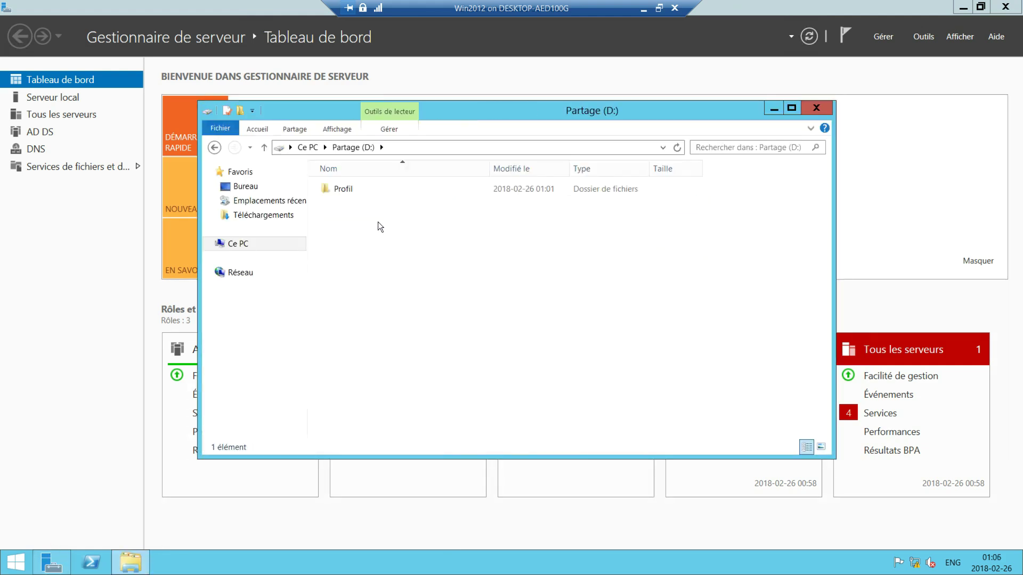
right_click(337, 223)
mouse_move(389, 354)
click(519, 361)
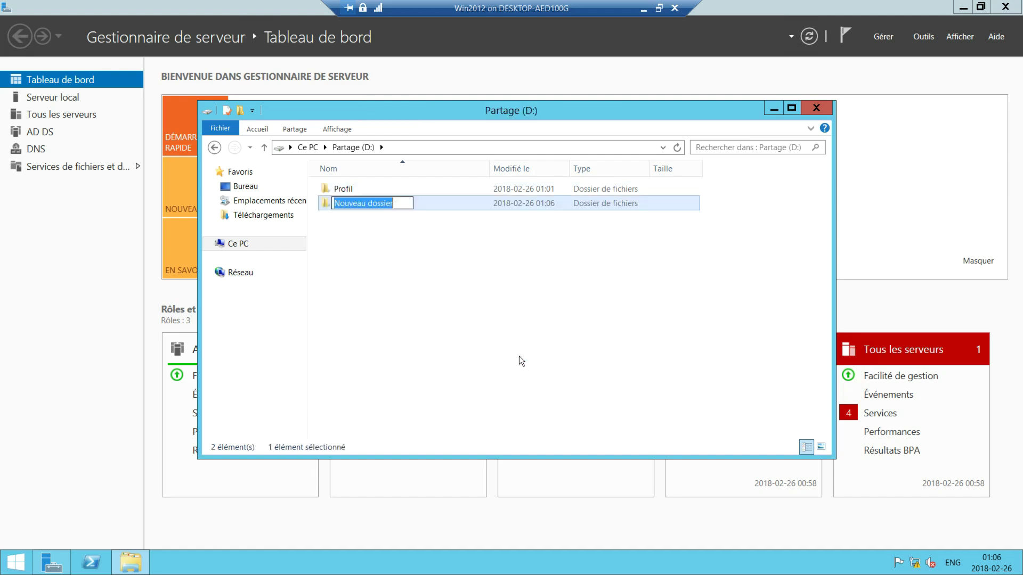
text(Base)
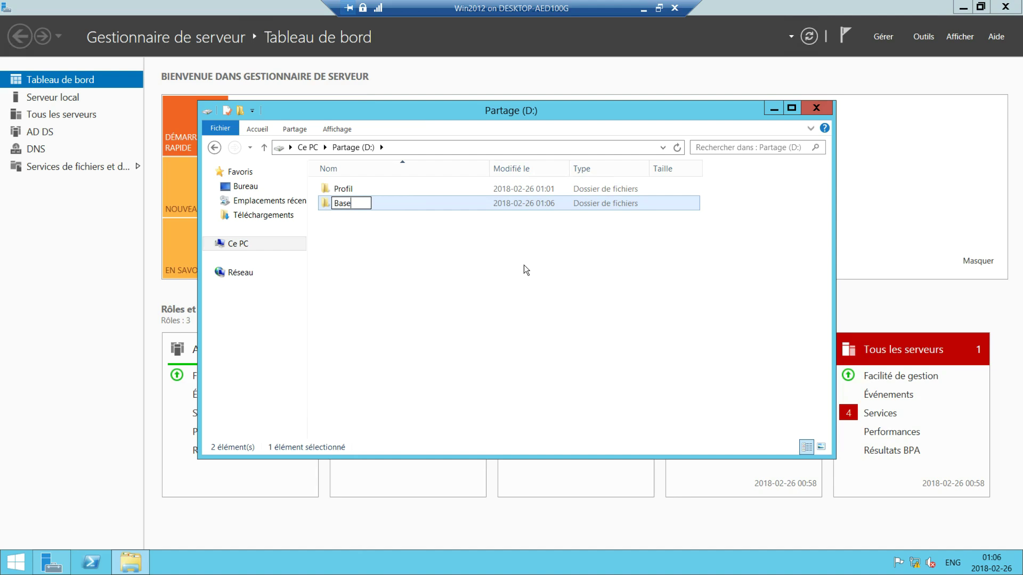
click(497, 283)
Create a subfolder named smathieu inside the Base folder
double_click(357, 205)
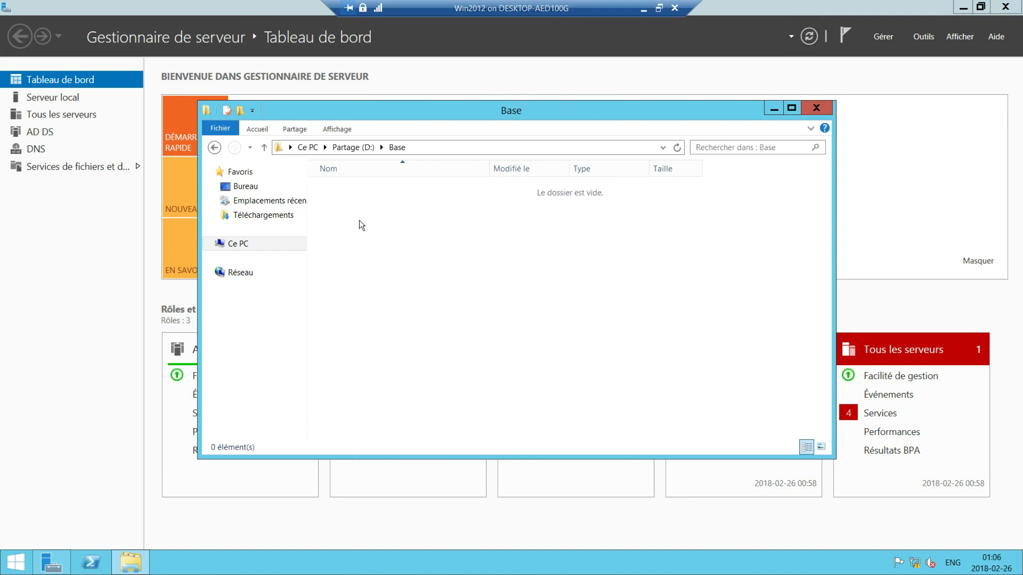
right_click(359, 220)
mouse_move(411, 350)
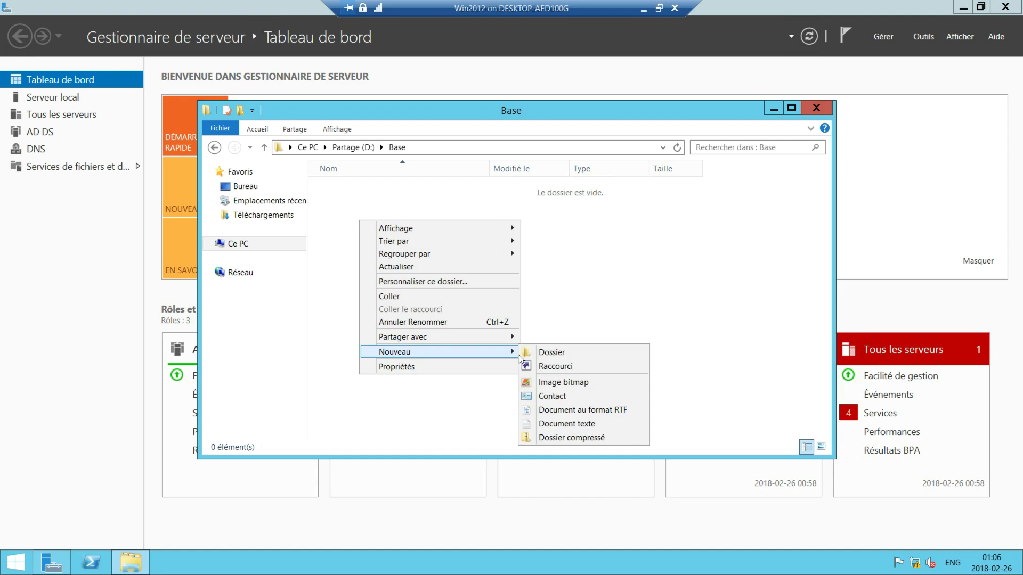
click(554, 352)
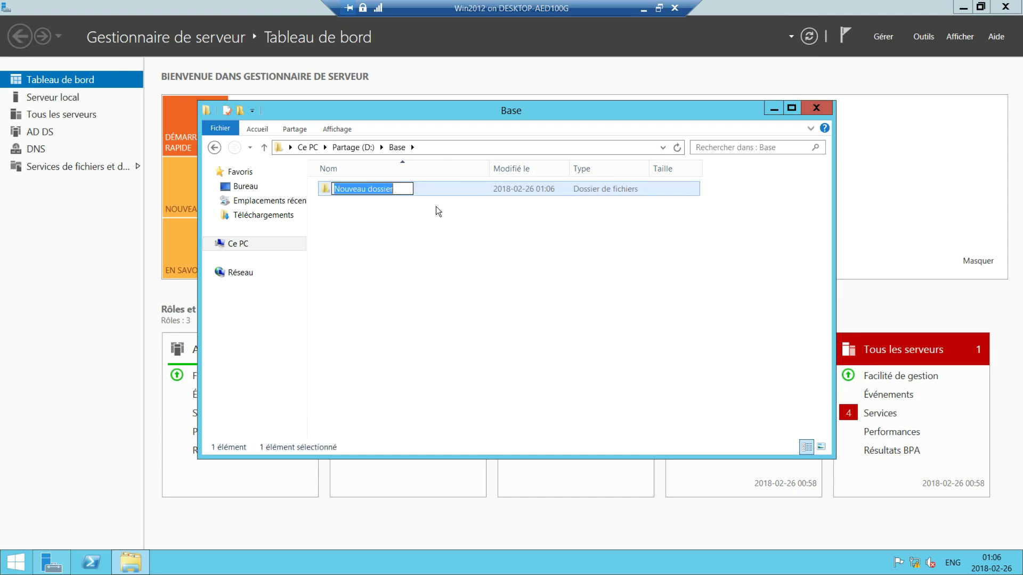
text(s)
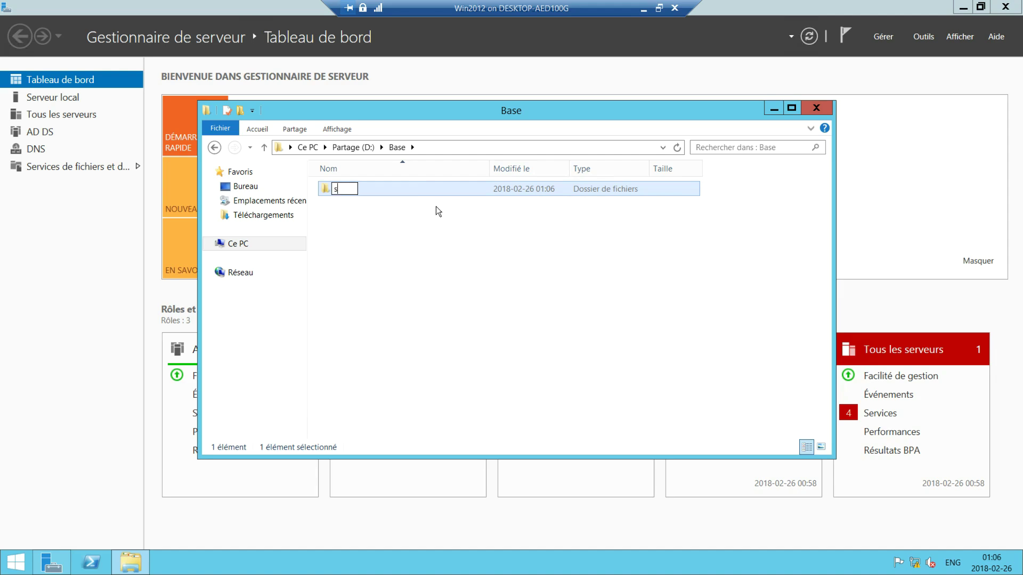
text(mathieu)
click(389, 228)
Create a second subfolder named semilie inside the Base folder
right_click(389, 228)
mouse_move(453, 356)
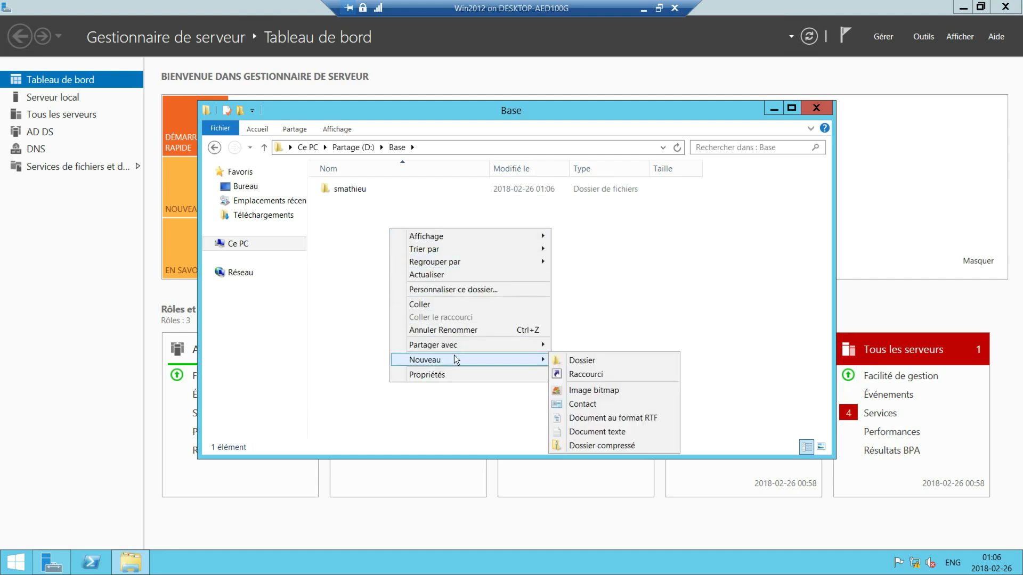
click(575, 359)
text(semilie)
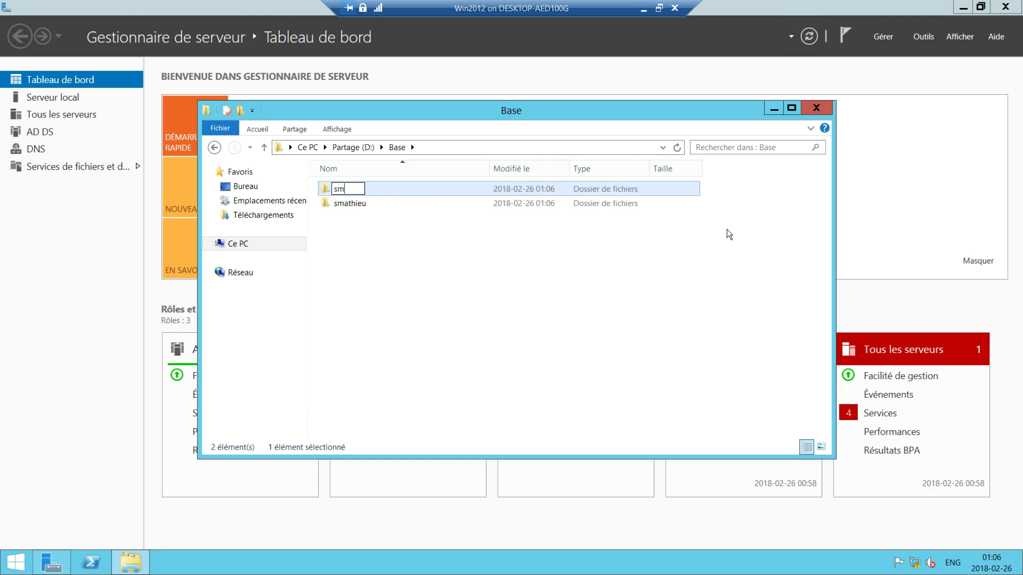
key(Return)
click(468, 322)
Share the D:\Base folder through advanced sharing under the share name Base
click(214, 147)
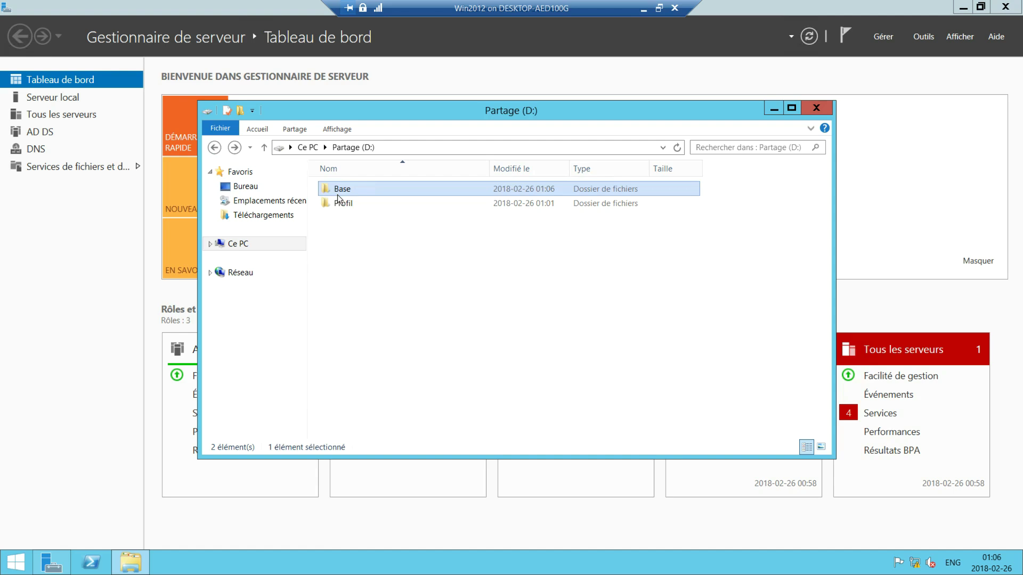
right_click(352, 189)
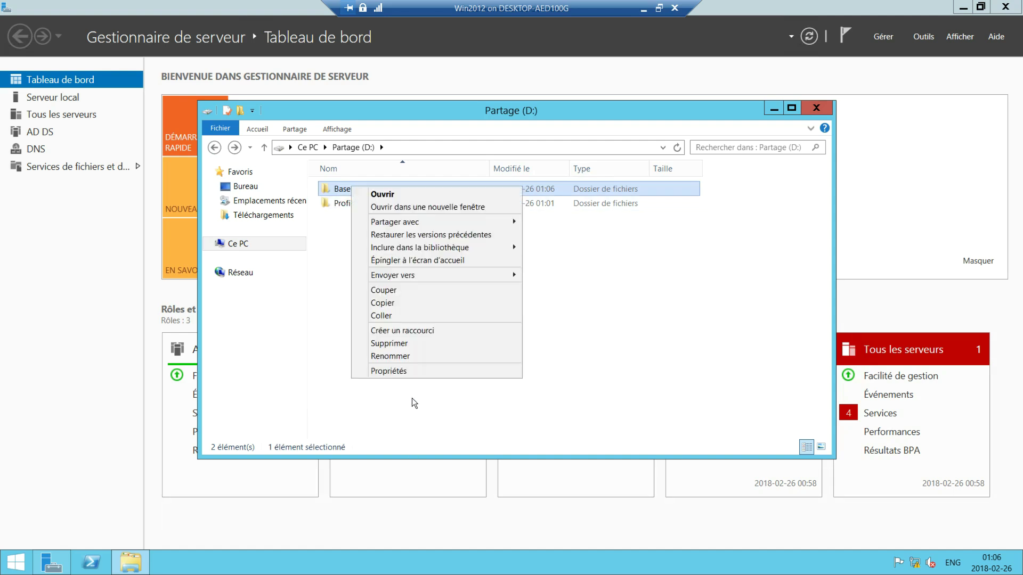
click(414, 371)
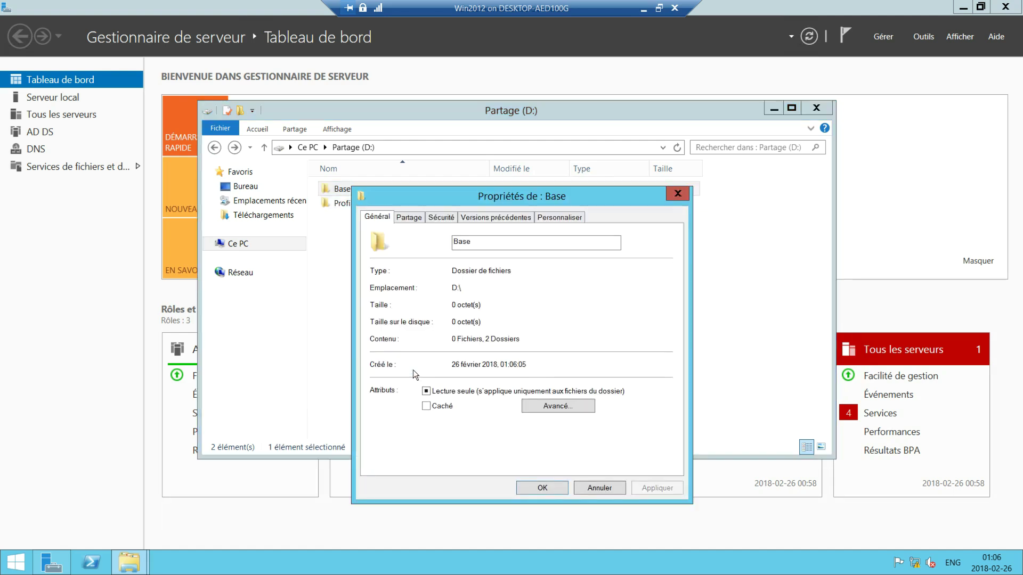
click(404, 216)
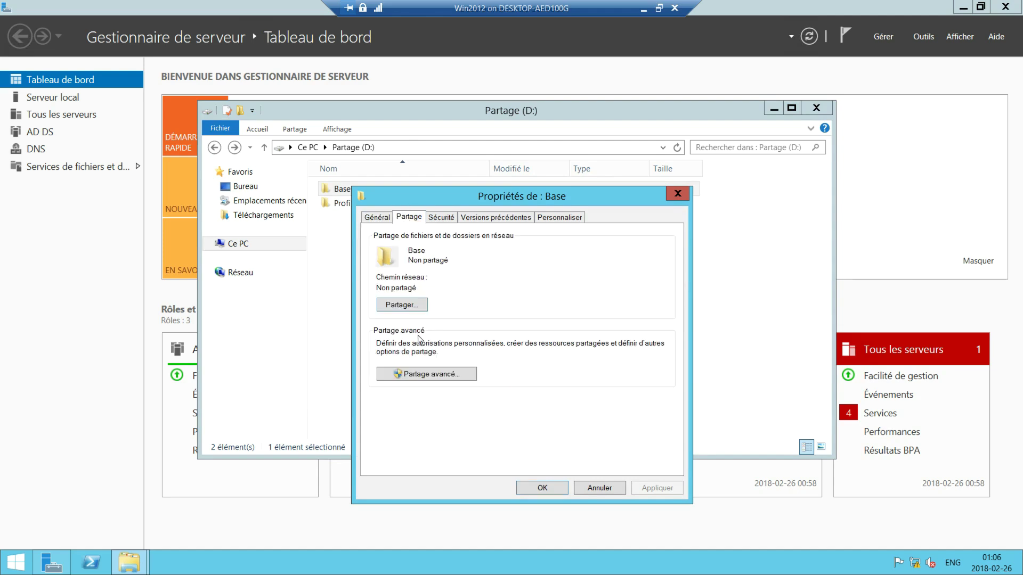
click(422, 375)
click(375, 243)
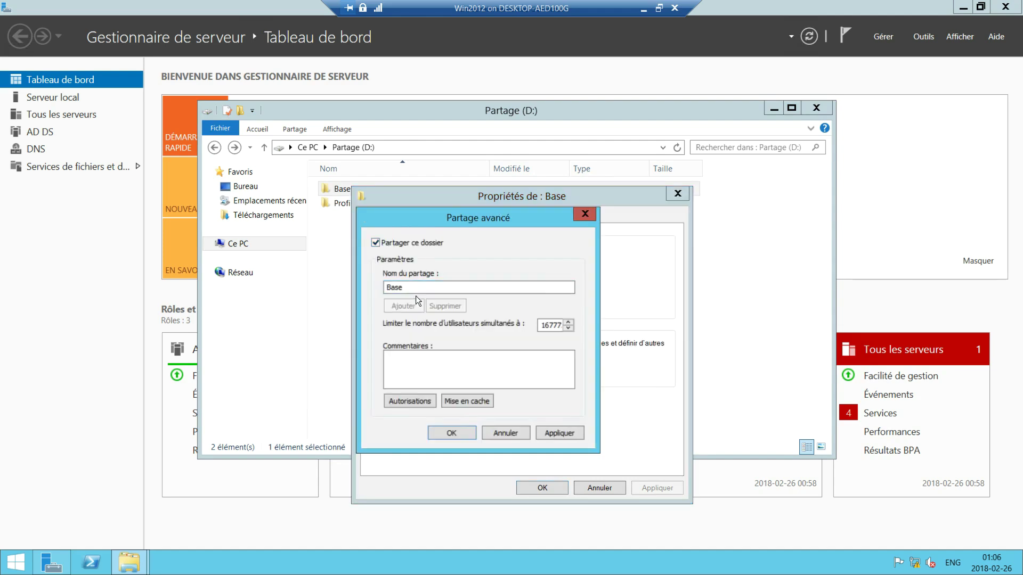
Replace Tout le monde with the Administrateurs group in the share permissions for Base
click(419, 401)
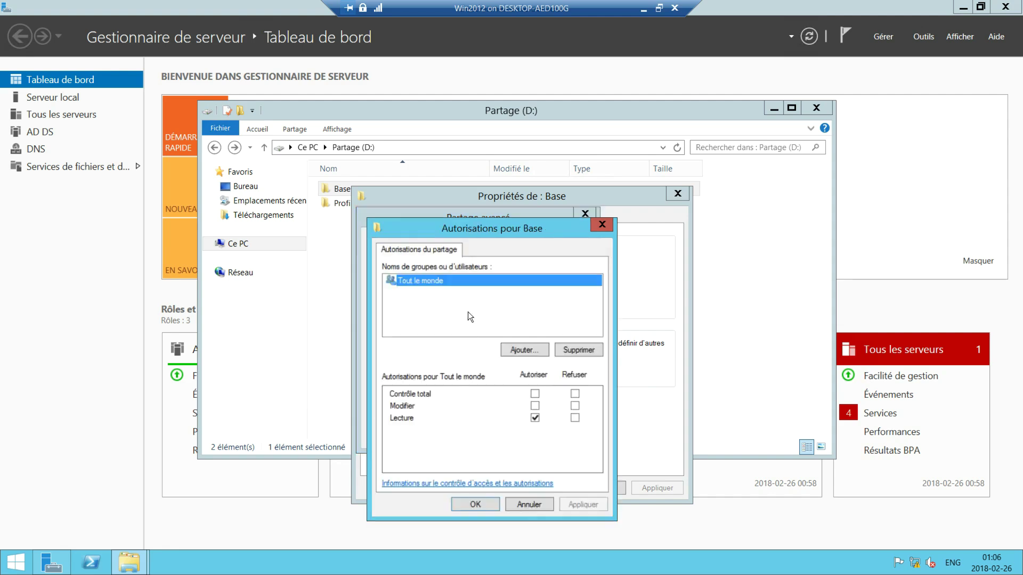
click(574, 350)
click(525, 350)
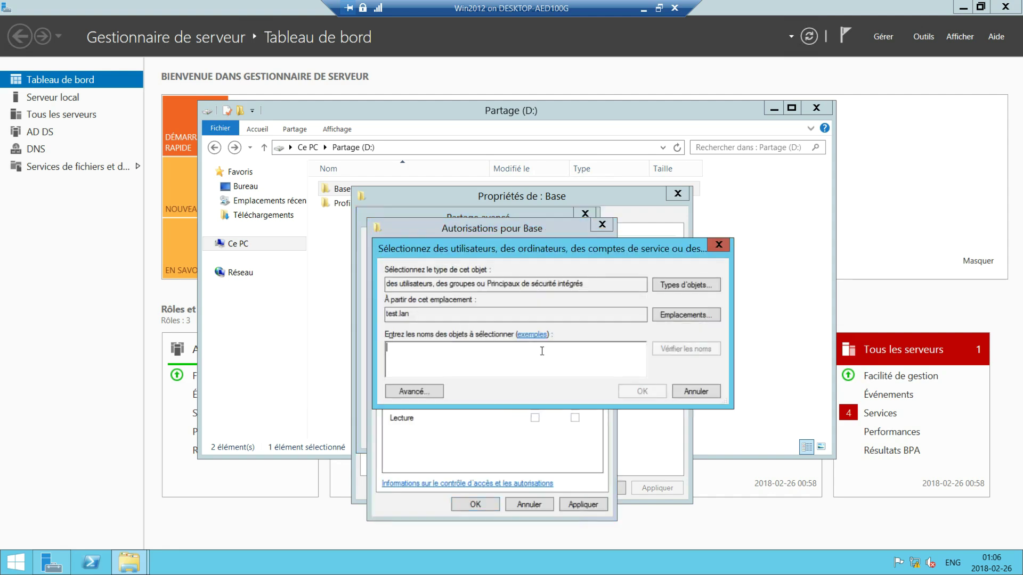
text(admin)
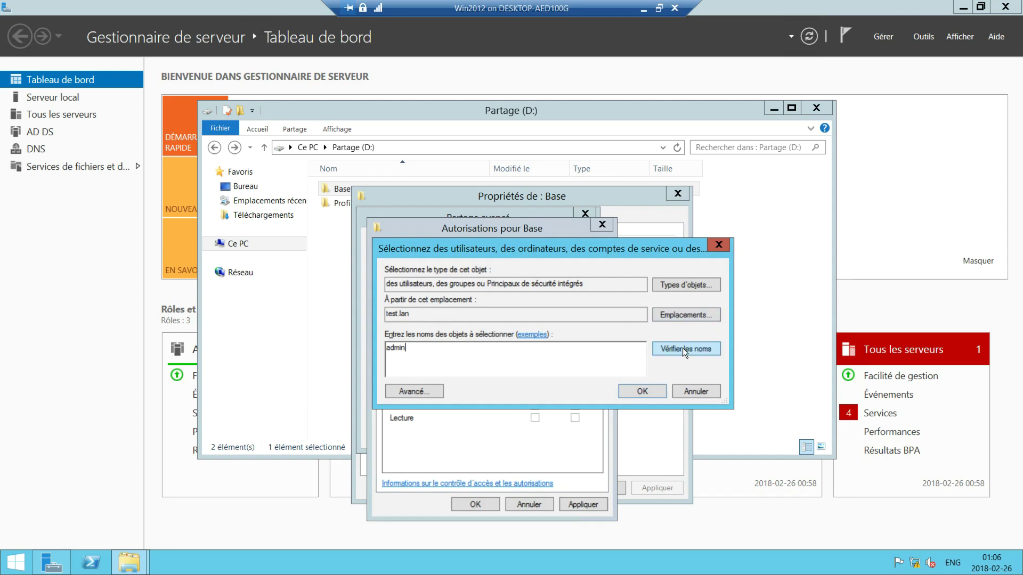
click(682, 348)
double_click(427, 359)
click(643, 392)
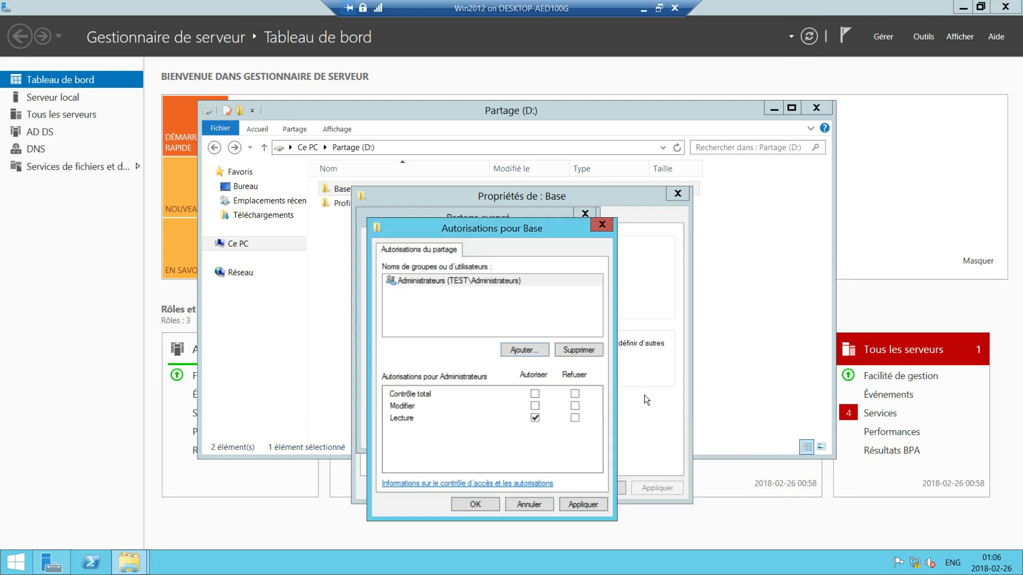
Add the DL_EmicaAnnexe1660 group to the Base share permissions with Modifier allowed, and apply the sharing settings
click(525, 351)
text(dl)
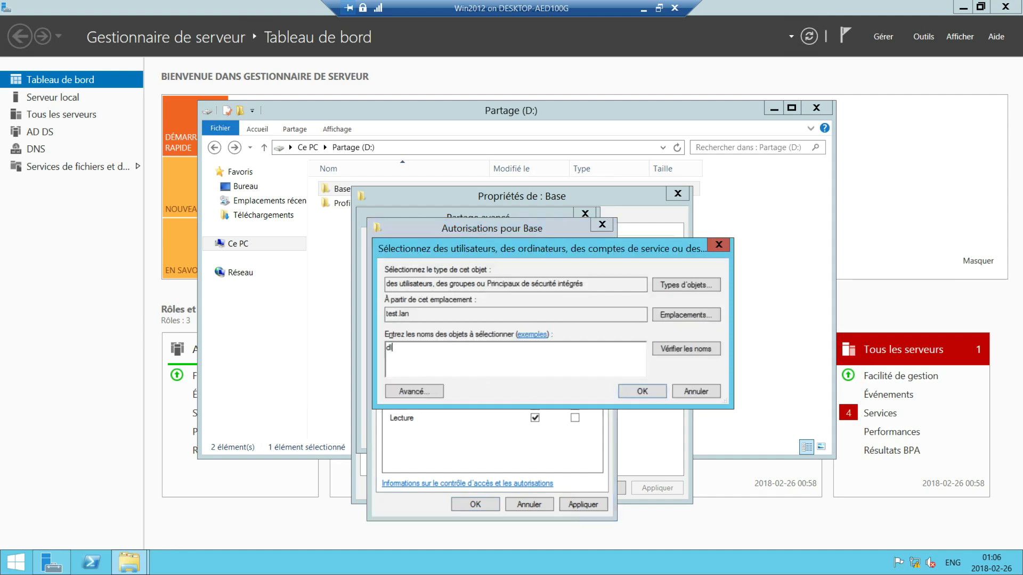
click(688, 349)
click(631, 392)
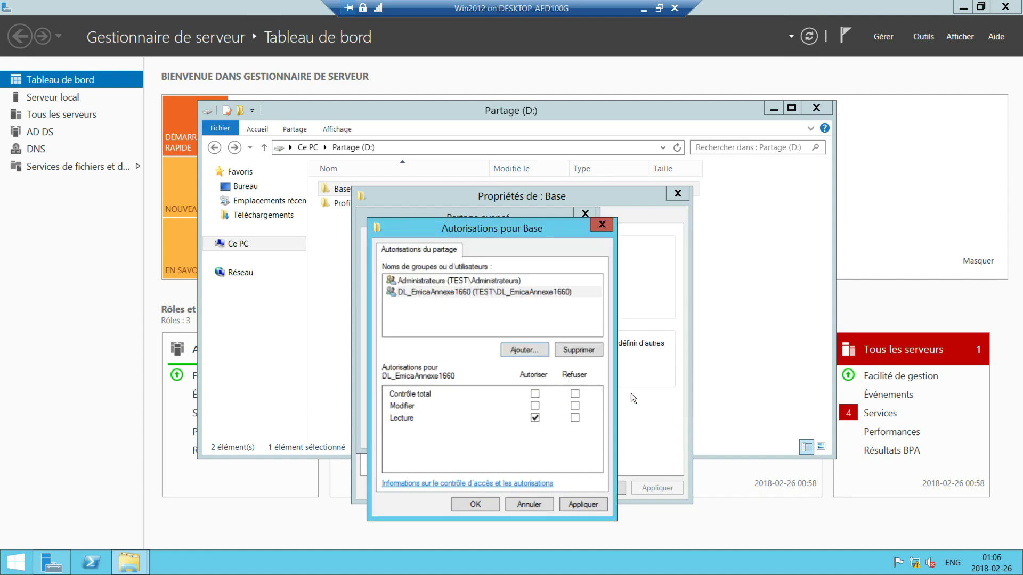
click(535, 406)
click(475, 505)
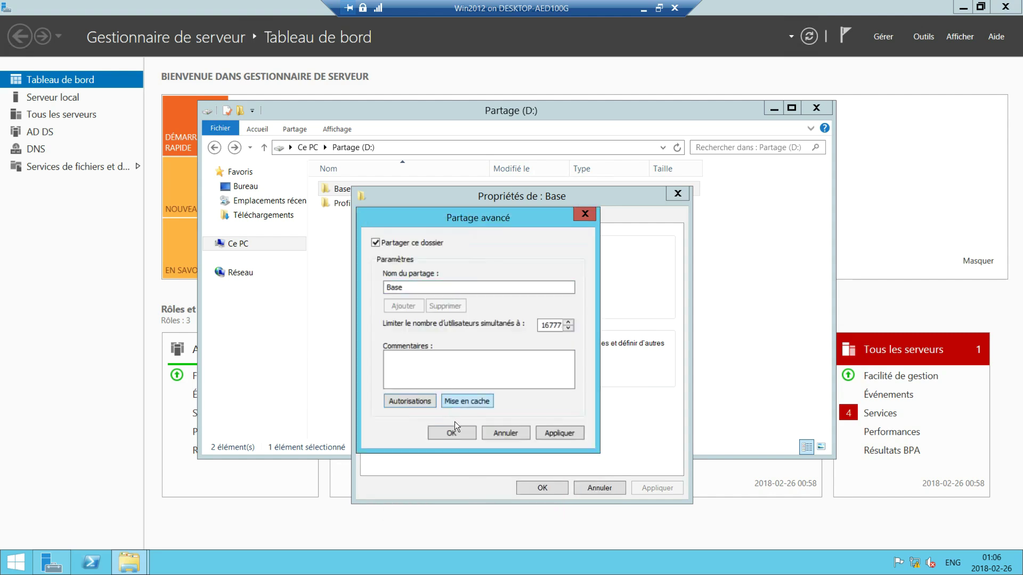
click(559, 434)
click(452, 433)
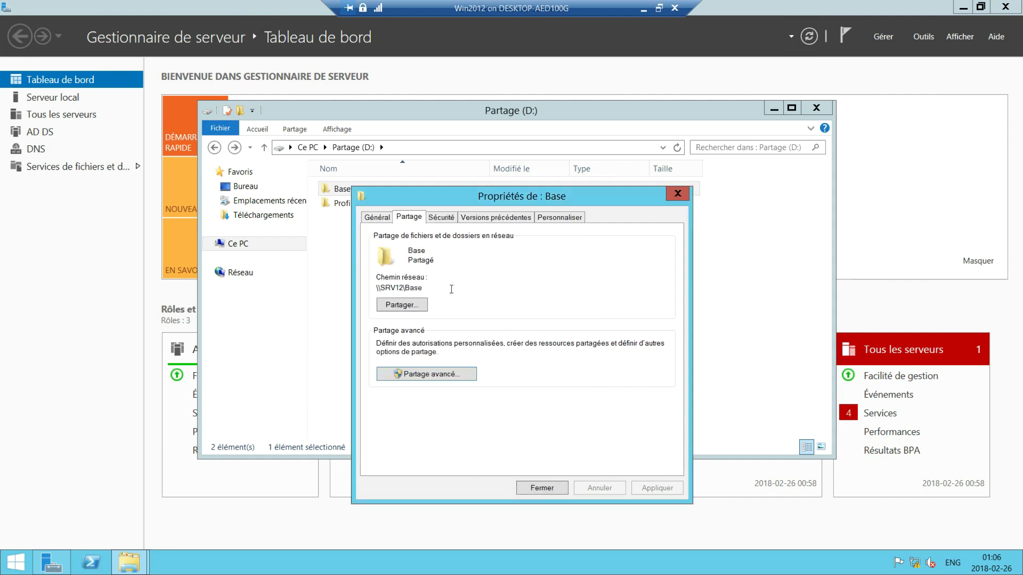
Disable inheritance in the advanced security settings of Base, converting the inherited permissions into explicit ones
click(441, 216)
click(649, 446)
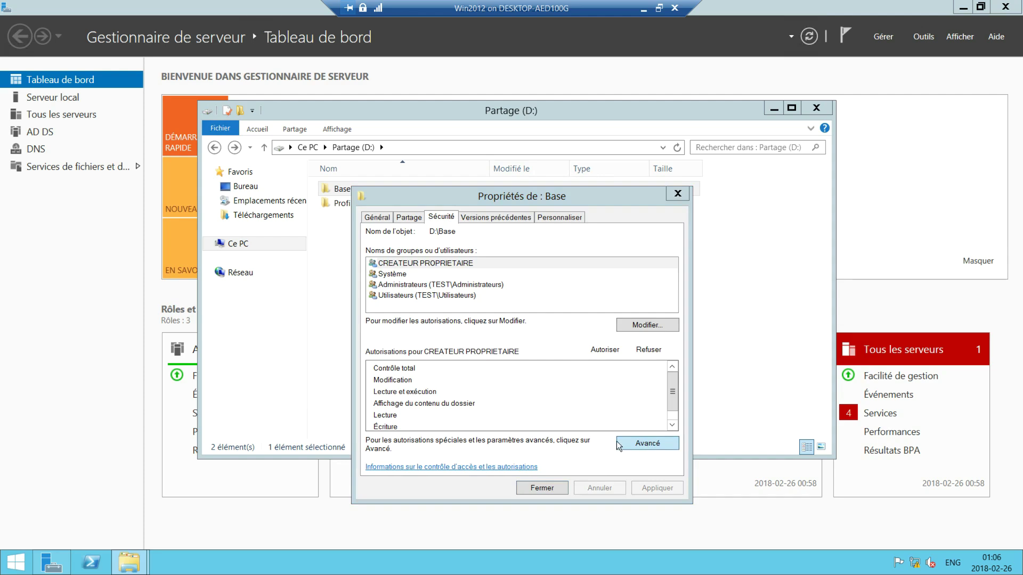
click(291, 389)
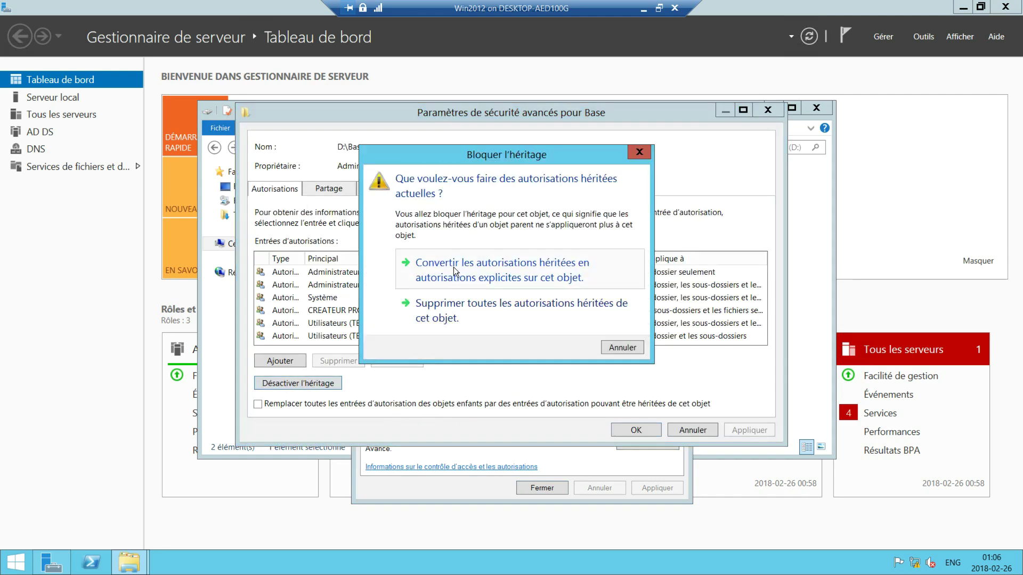
click(472, 275)
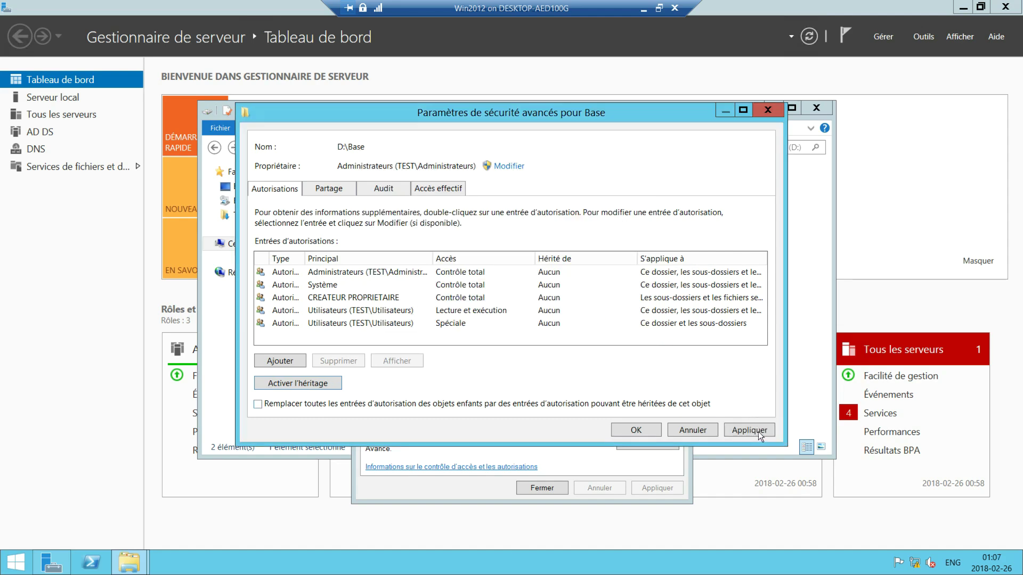
click(650, 428)
Remove CREATEUR PROPRIETAIRE, Système and Utilisateurs from the security permissions of Base
click(643, 329)
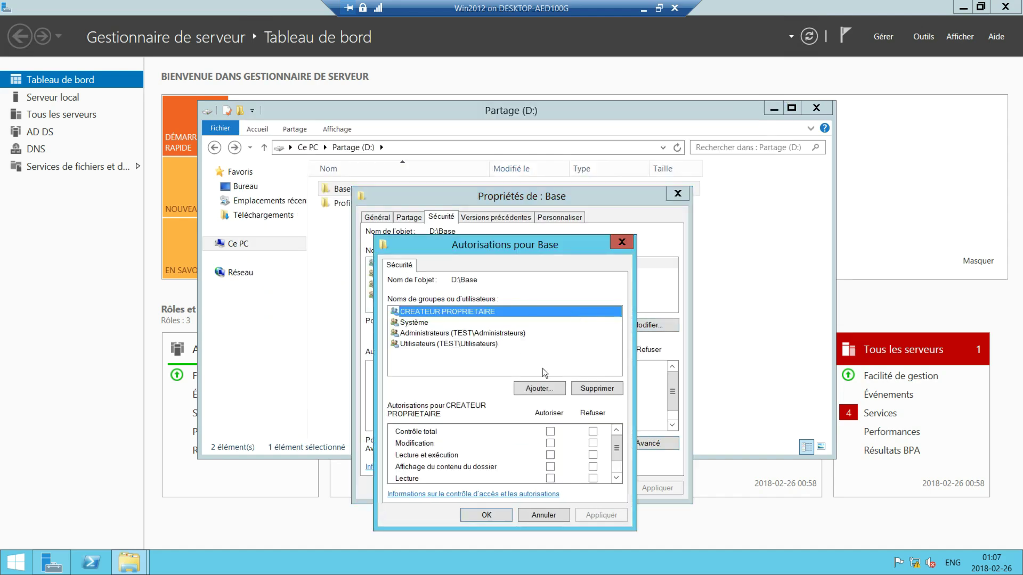
click(598, 390)
click(598, 390)
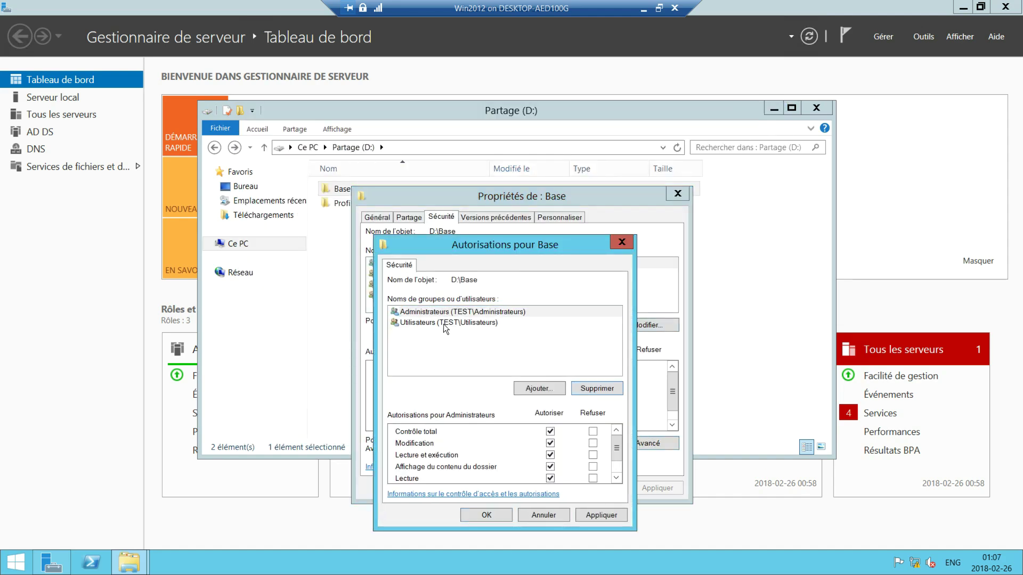
click(598, 389)
Grant the DL_EmicaAnnexe1660 group only the Affichage du contenu du dossier security permission on Base, and close the folder's properties
click(540, 388)
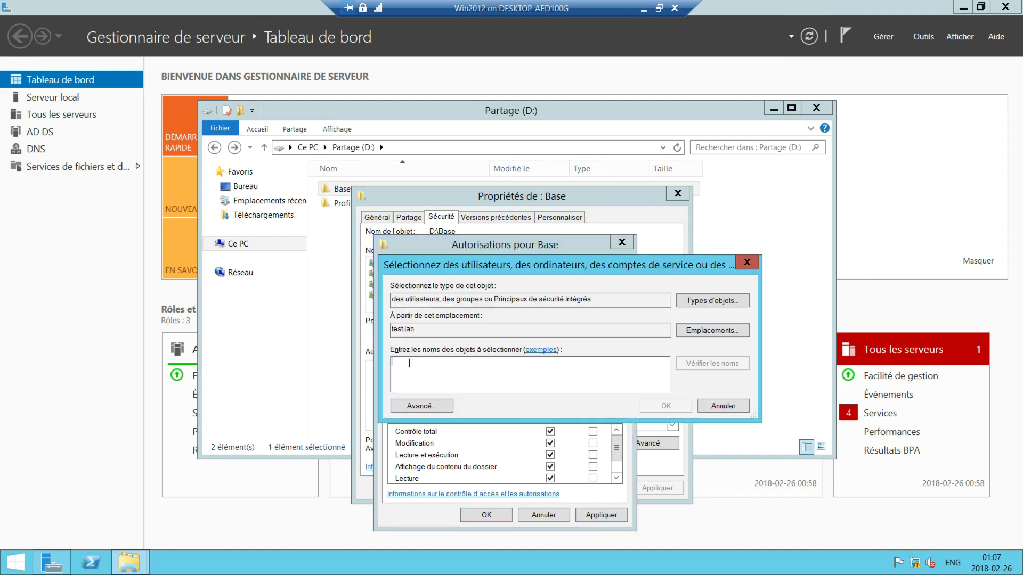
text(dl)
click(712, 364)
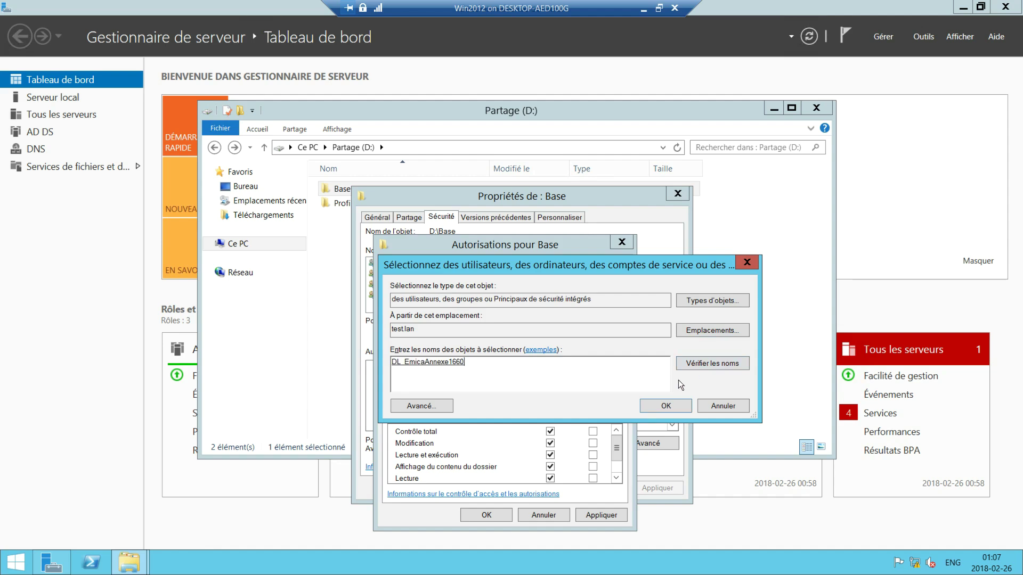
click(646, 407)
scroll(618, 453, down, 2)
click(551, 454)
click(550, 442)
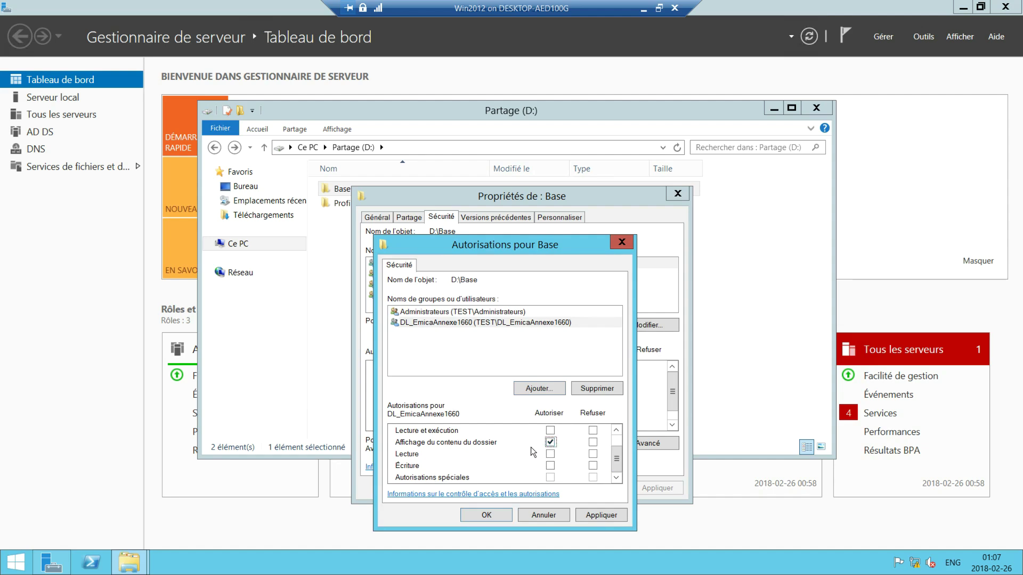
click(607, 514)
click(502, 516)
click(432, 277)
click(436, 265)
click(542, 488)
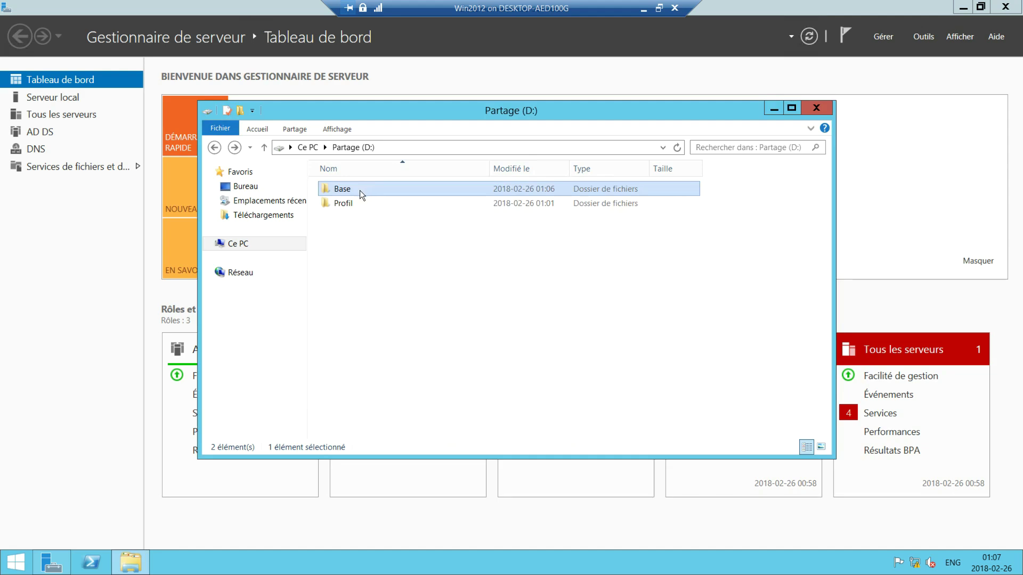
Disable inheritance in the advanced security settings of the semilie folder inside Base, converting the inherited permissions into explicit ones
double_click(385, 189)
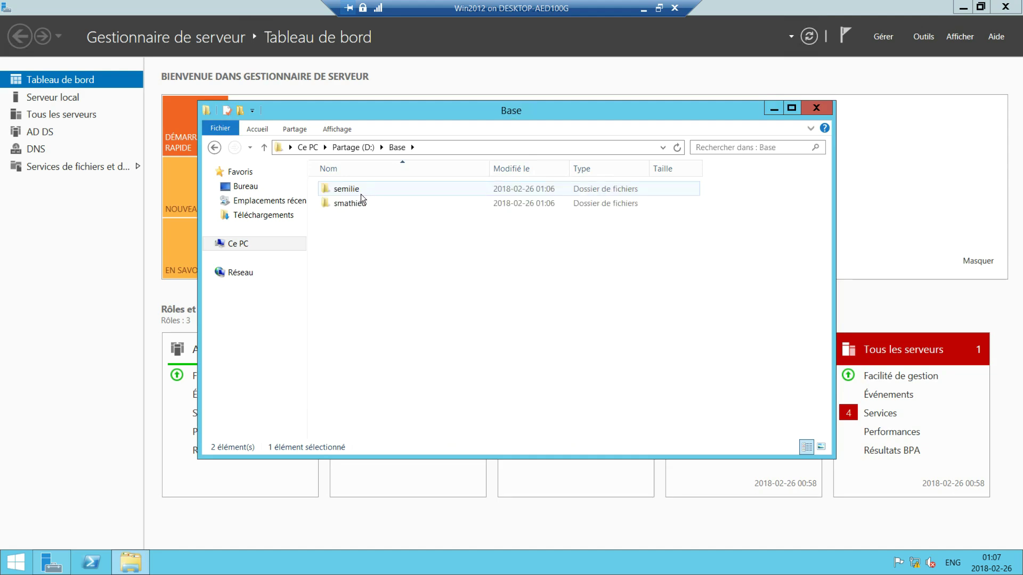
click(359, 190)
right_click(366, 190)
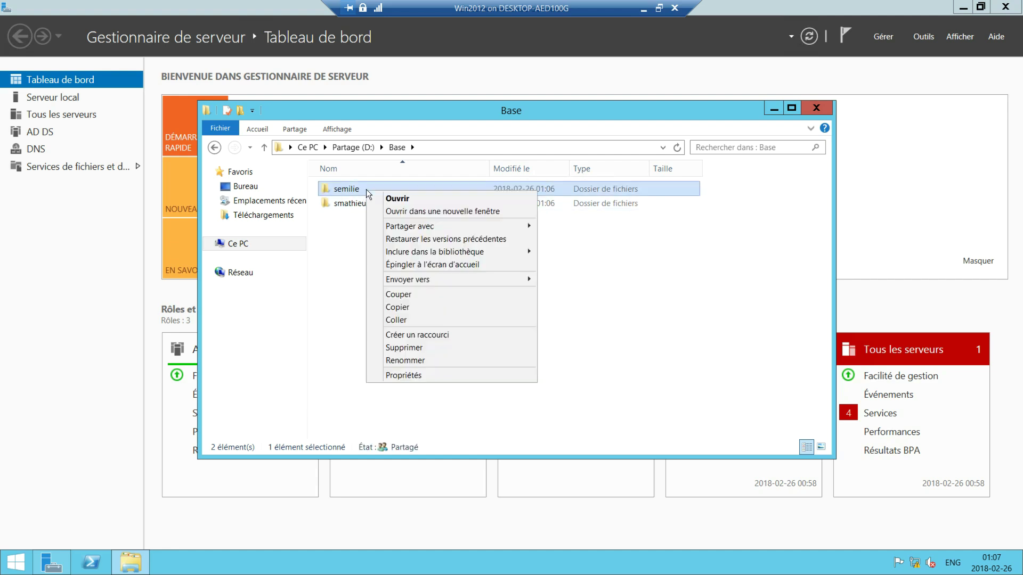
click(404, 375)
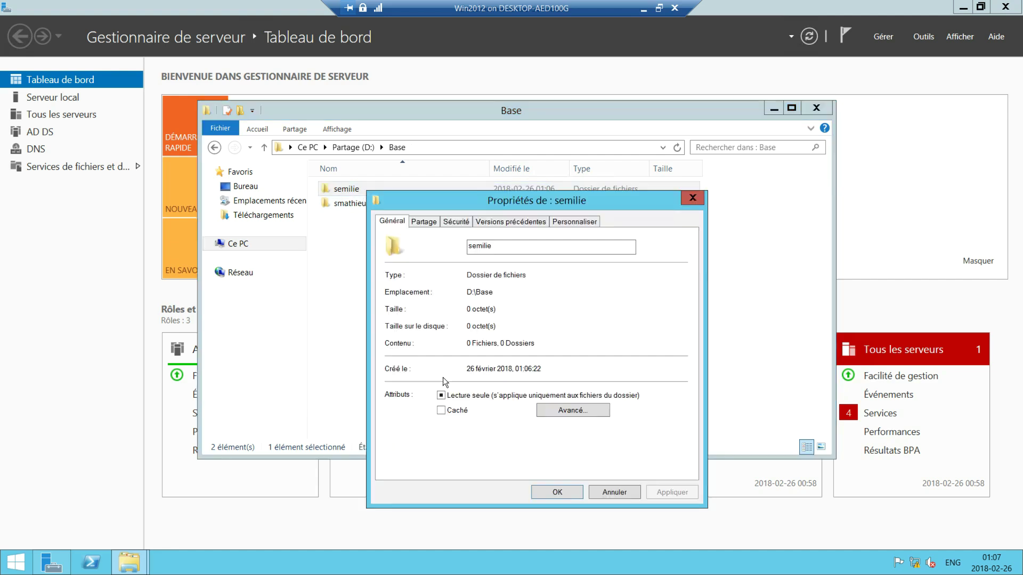
click(456, 223)
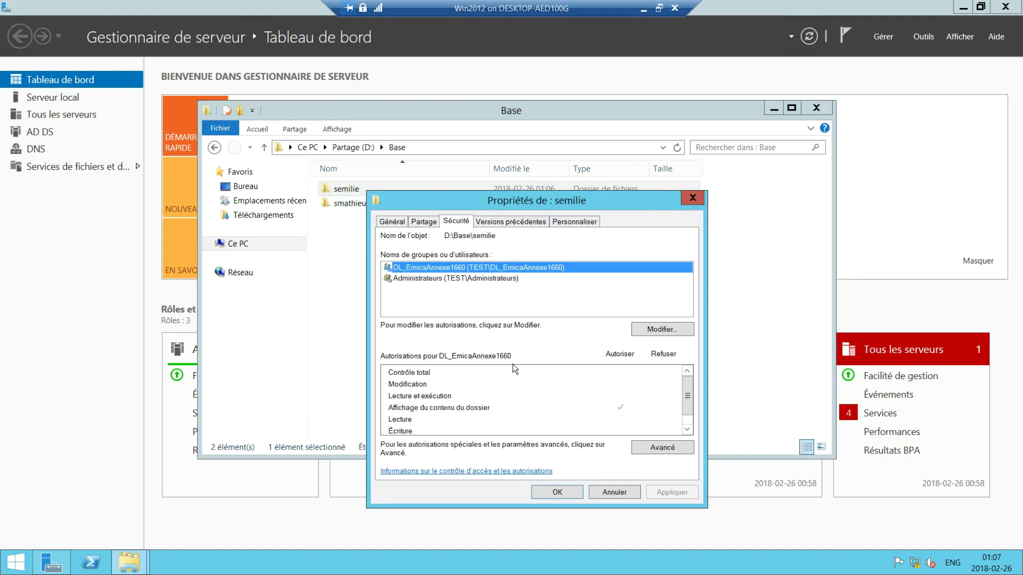
click(670, 448)
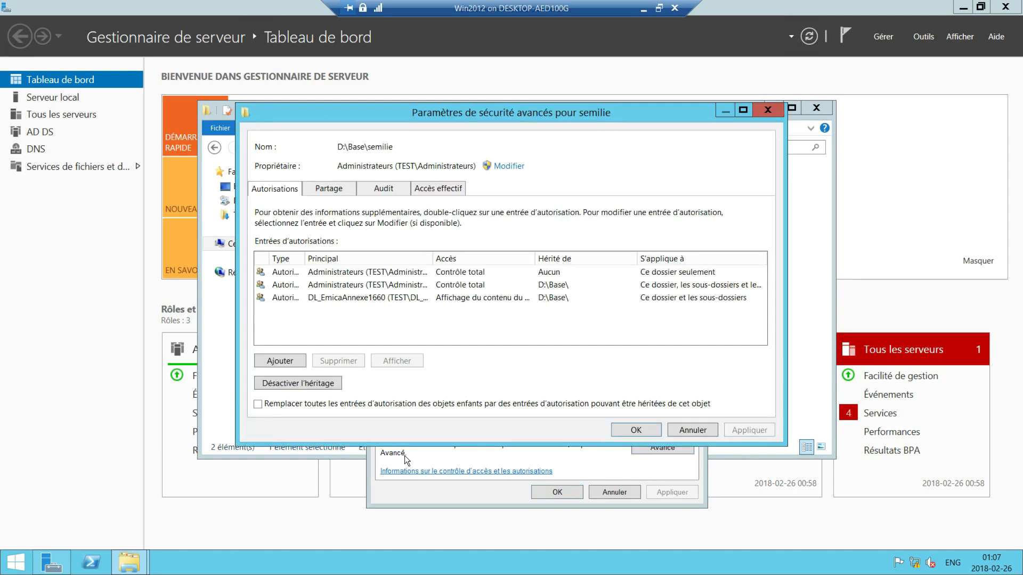
click(286, 384)
click(452, 273)
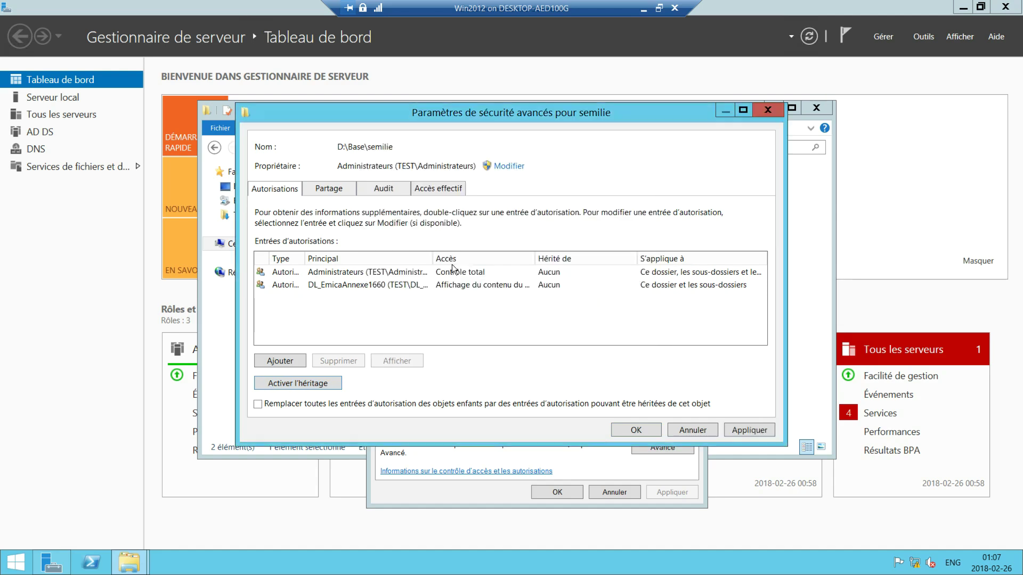
click(685, 432)
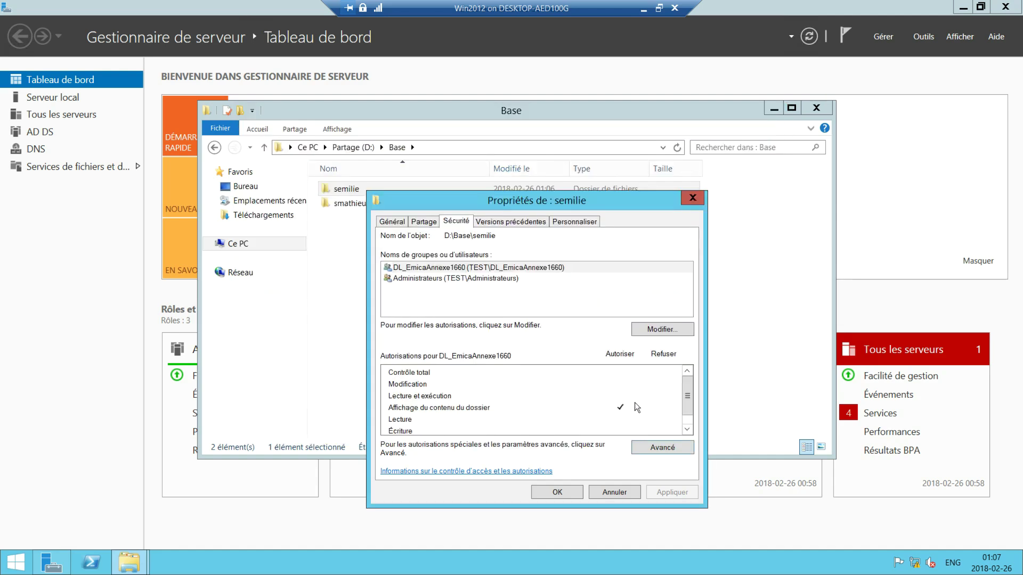
Replace the DL_EmicaAnnexe1660 group with the folder's own user account in the security permissions of semilie
click(674, 333)
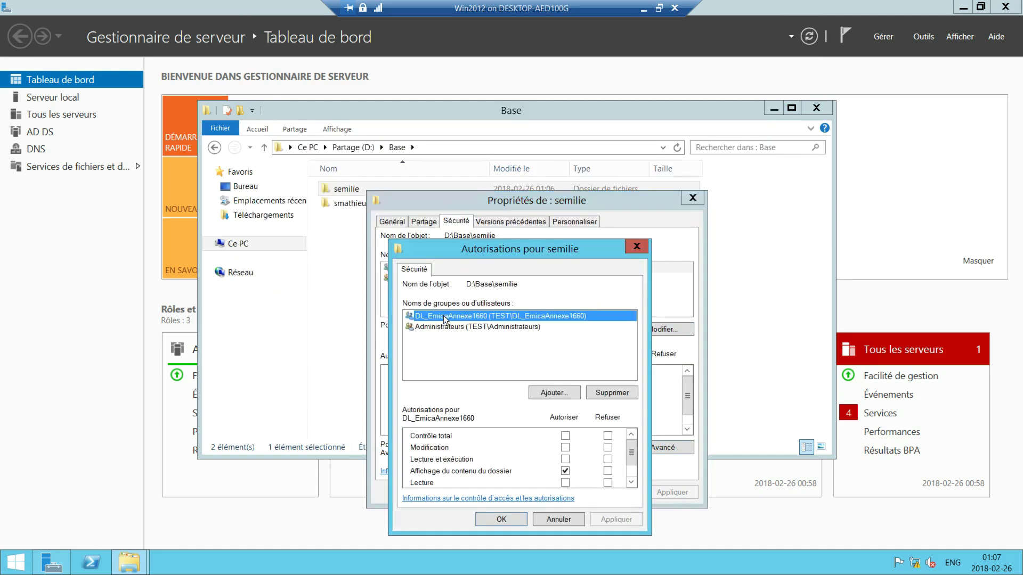
click(612, 395)
click(548, 394)
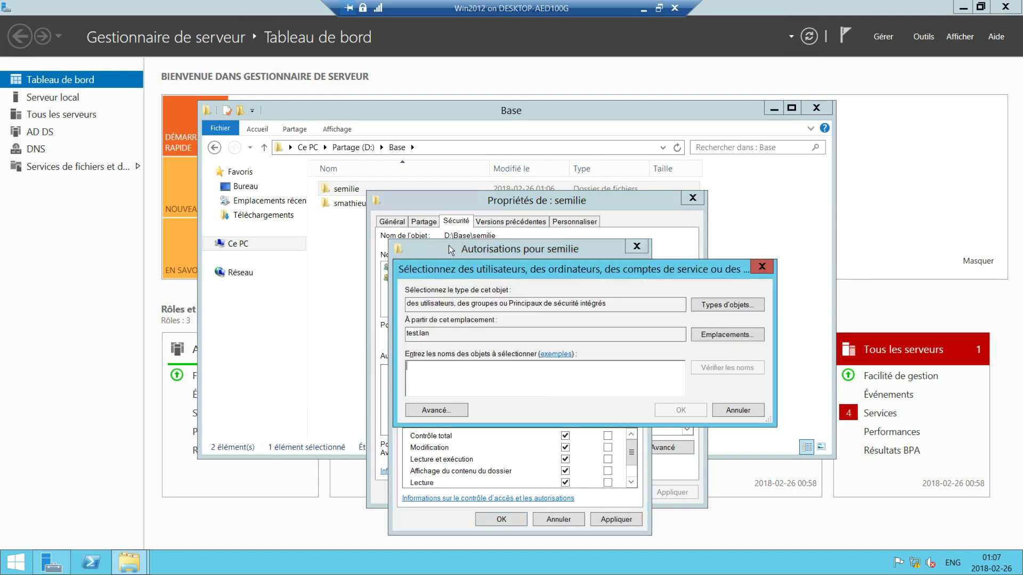
text(emilie)
click(738, 375)
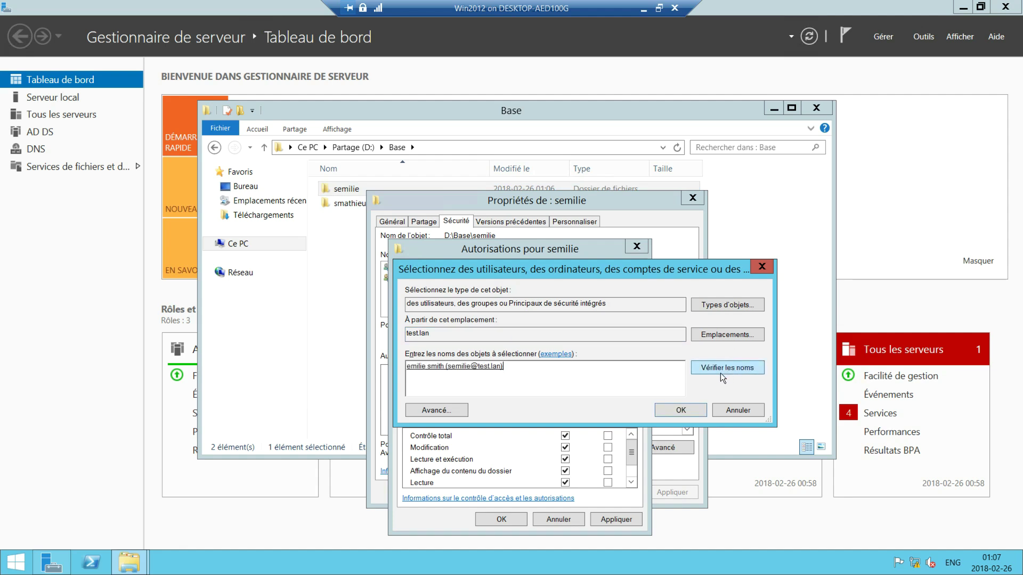
click(689, 414)
Allow the added user Modification on the semilie folder, apply the permissions and close the folder's properties
click(565, 447)
mouse_move(630, 452)
mouse_down()
mouse_move(631, 471)
mouse_move(630, 445)
mouse_up()
click(616, 520)
click(559, 521)
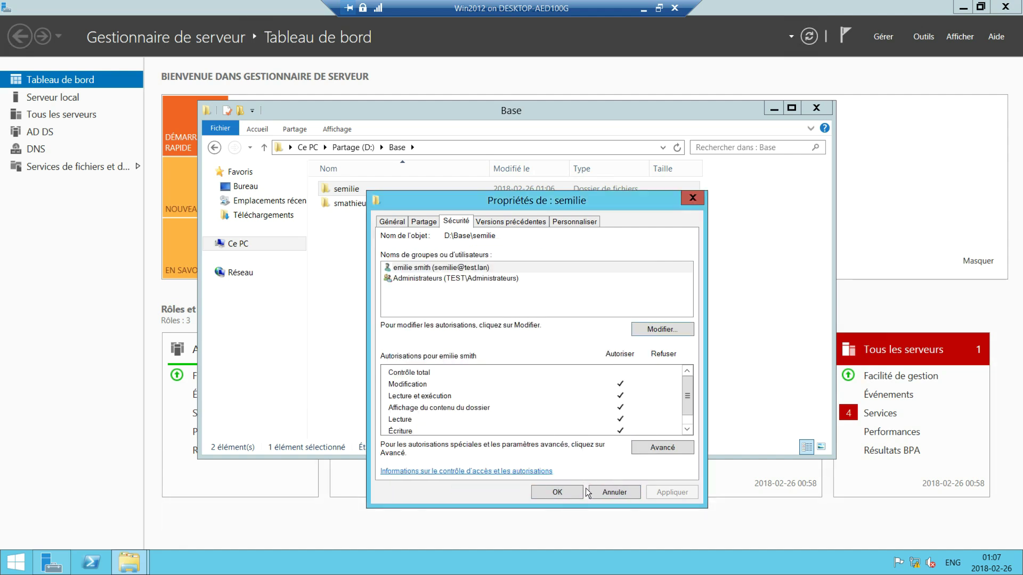
click(572, 493)
right_click(368, 203)
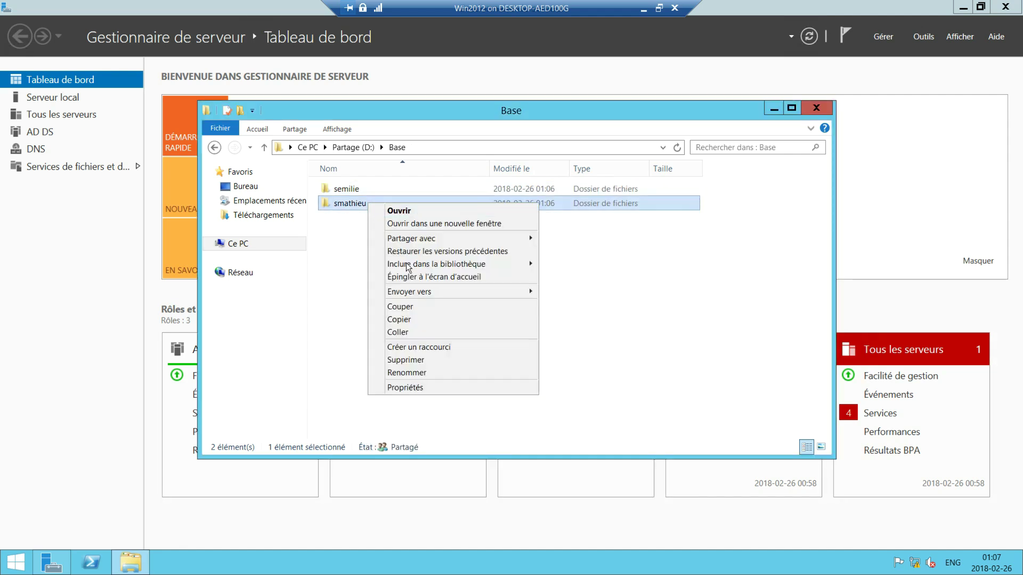
click(425, 388)
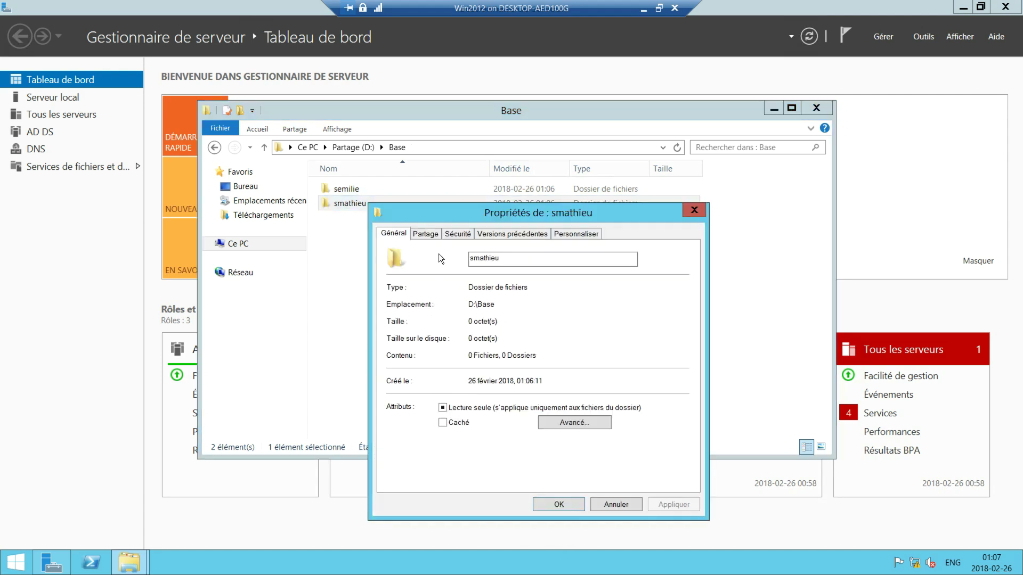
click(458, 234)
click(664, 459)
click(298, 383)
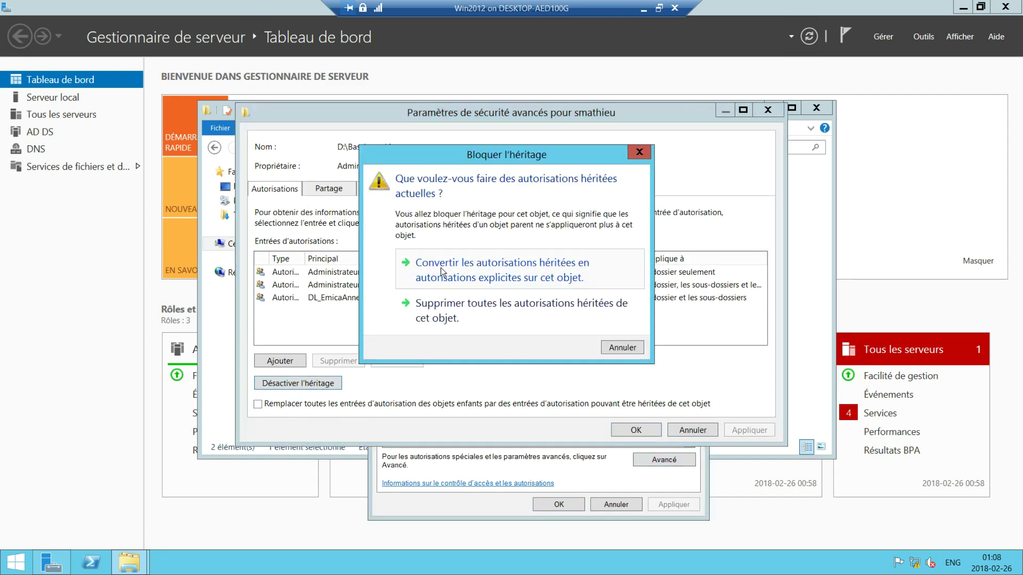
click(441, 271)
click(749, 430)
click(636, 430)
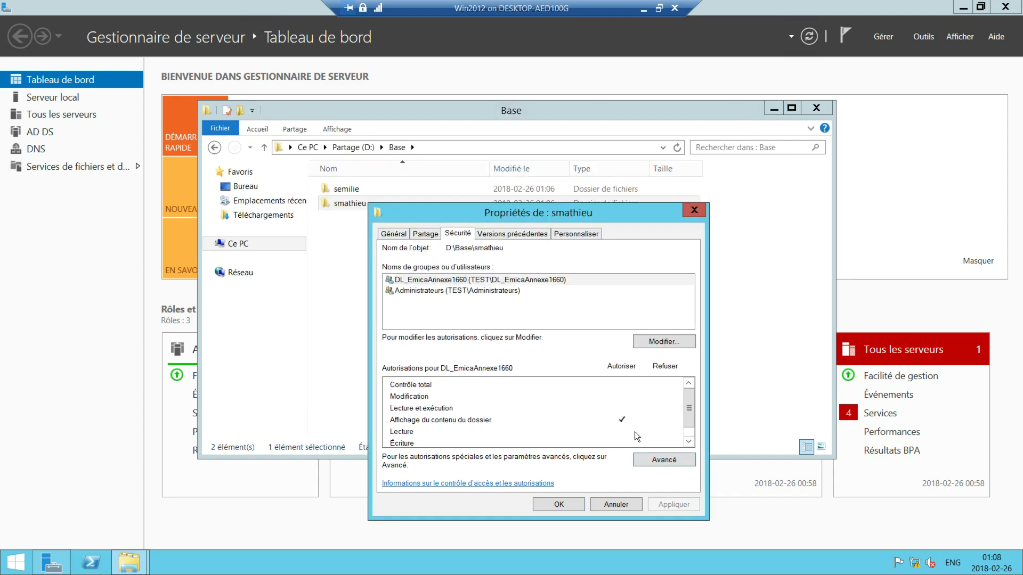
click(666, 344)
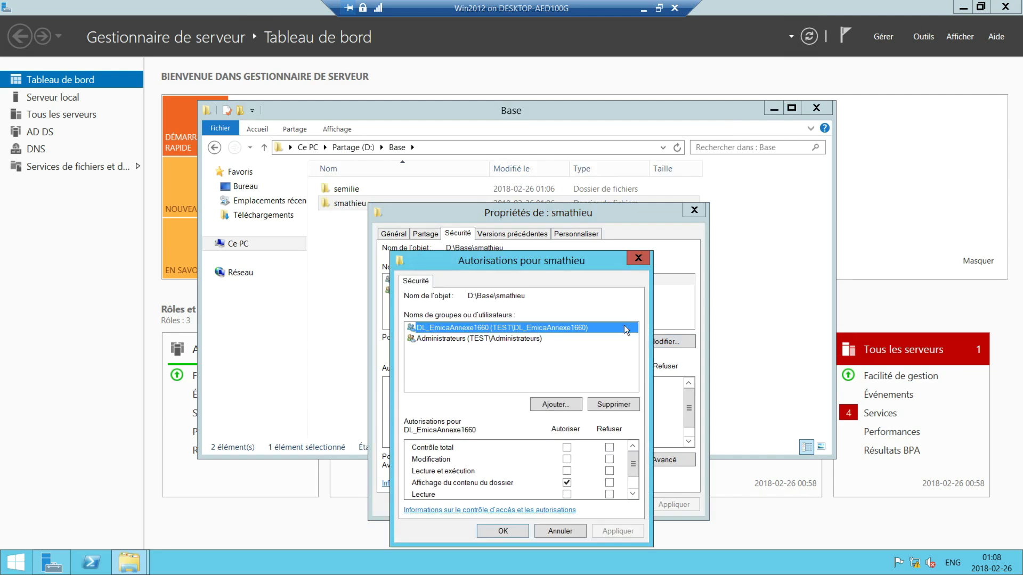
click(616, 405)
click(556, 404)
text(mathieu)
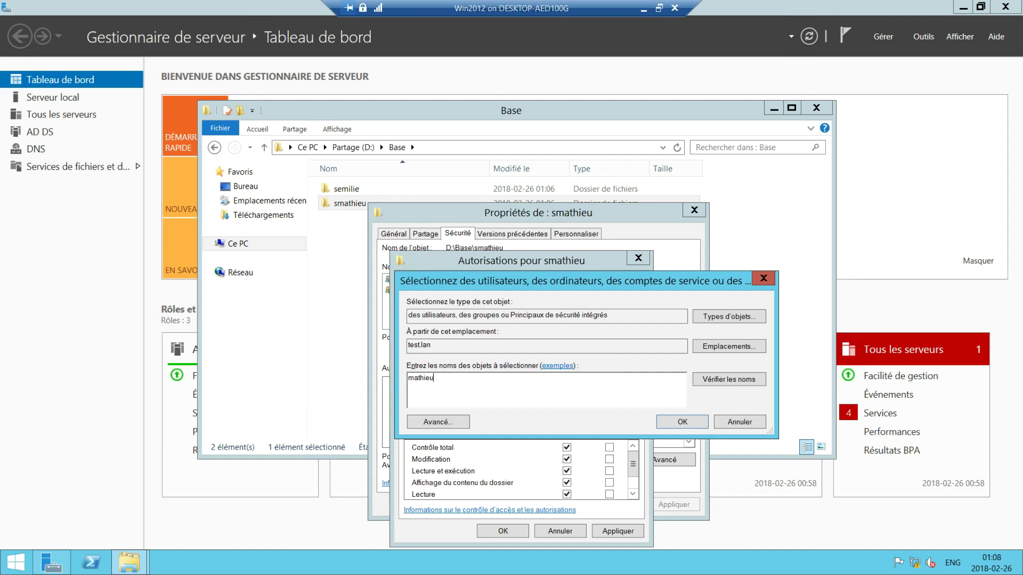
click(708, 382)
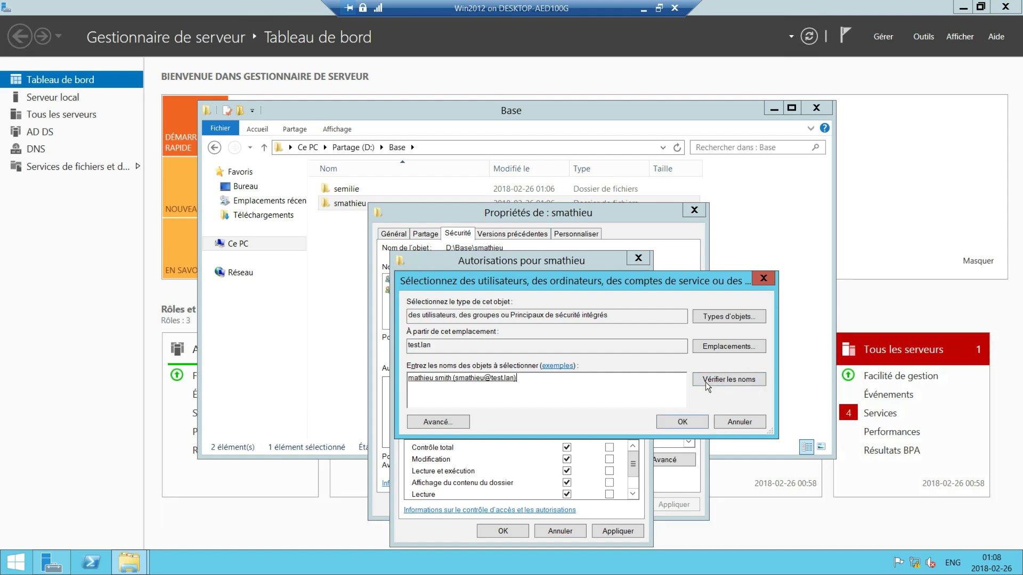
click(682, 422)
click(567, 459)
drag(633, 469, 633, 475)
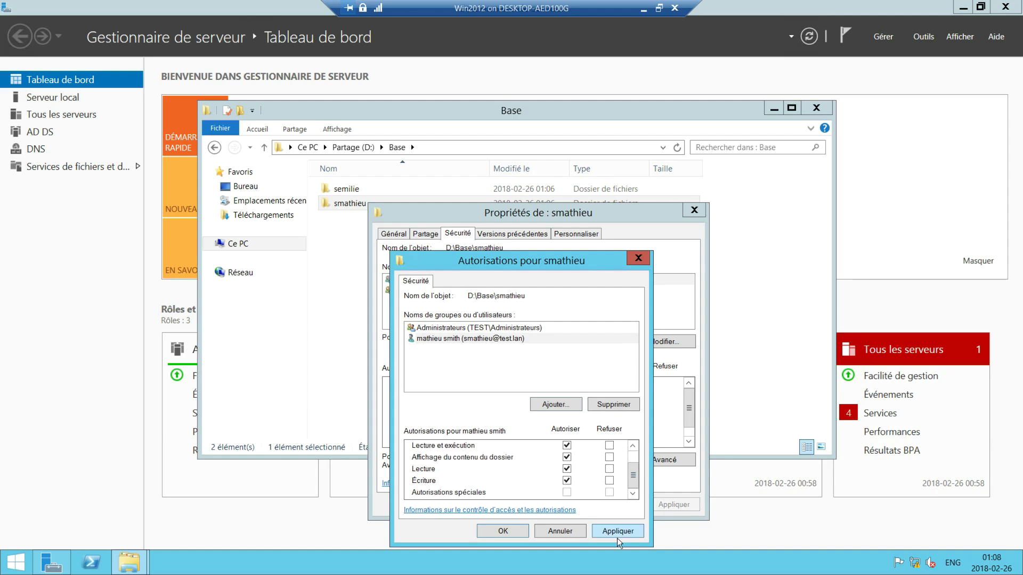
click(618, 531)
click(503, 531)
click(571, 503)
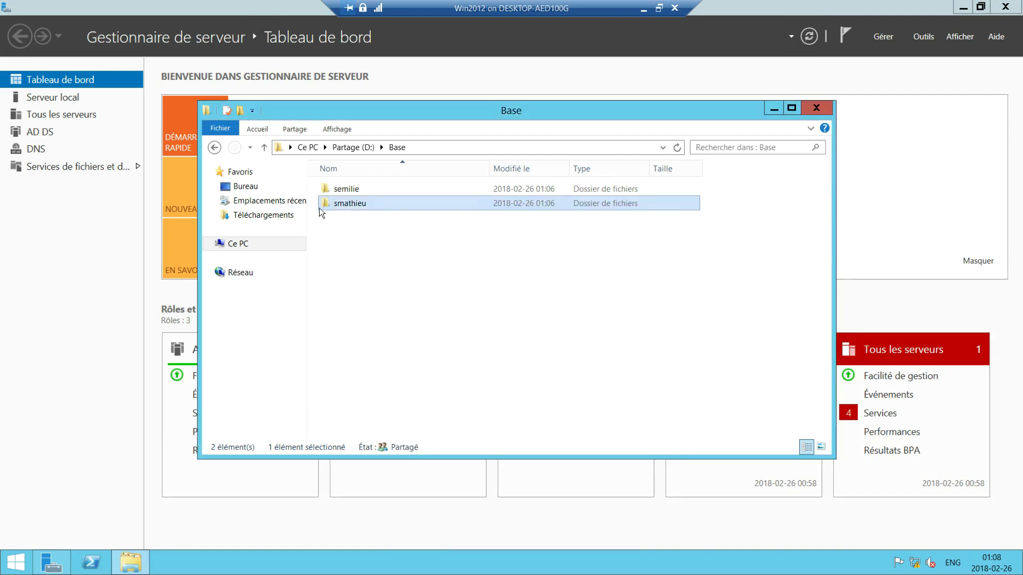
click(214, 147)
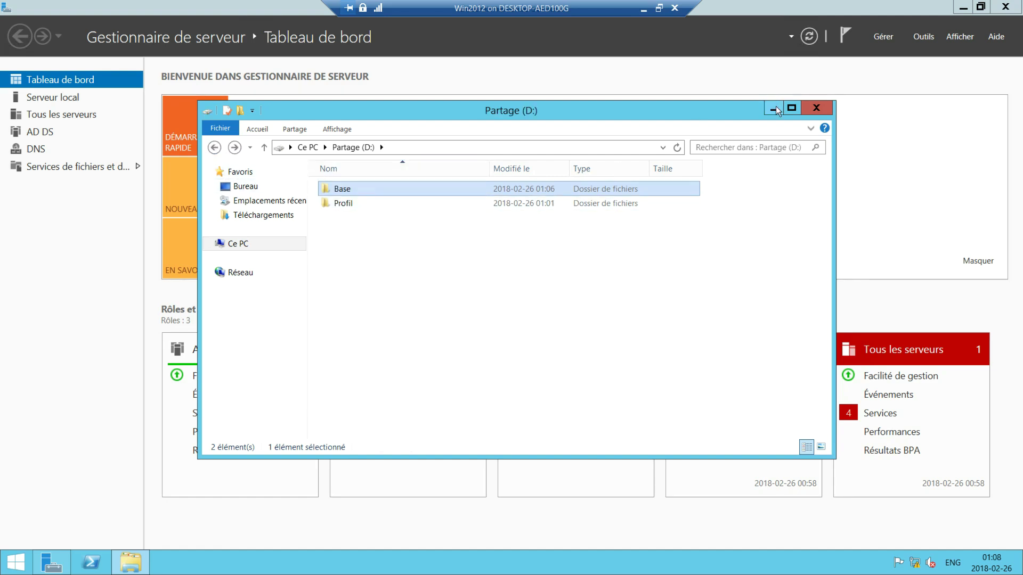
In Gestion des stratégies de groupe, create a GPO named general linked to the EmicaAnnexe1660 organizational unit
click(923, 36)
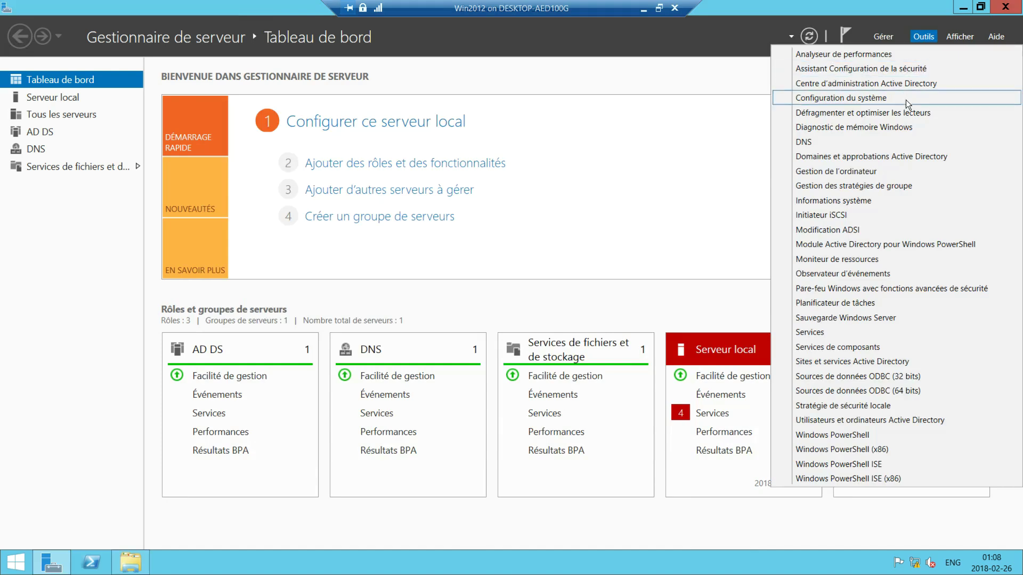
click(894, 185)
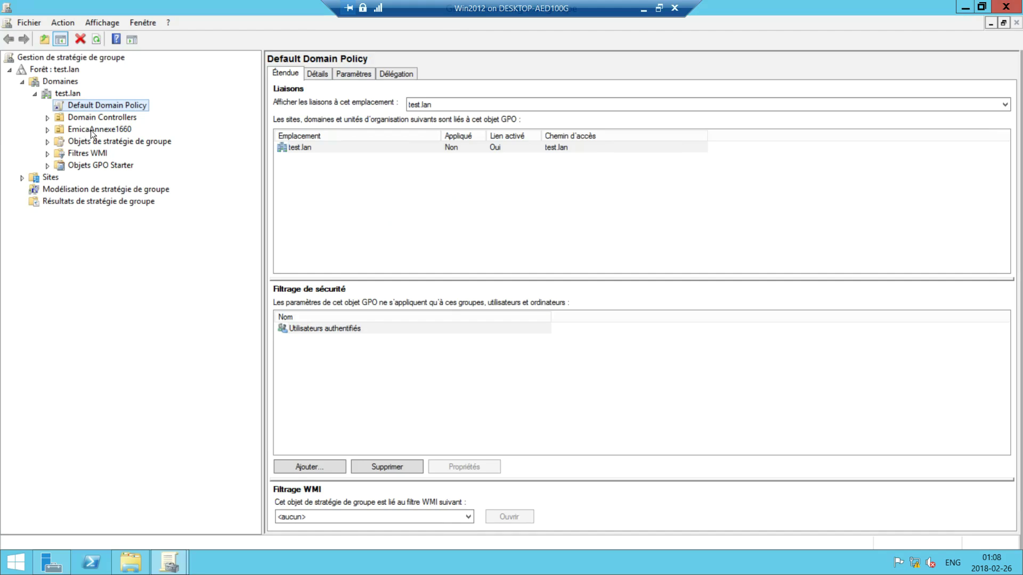
click(90, 130)
right_click(90, 130)
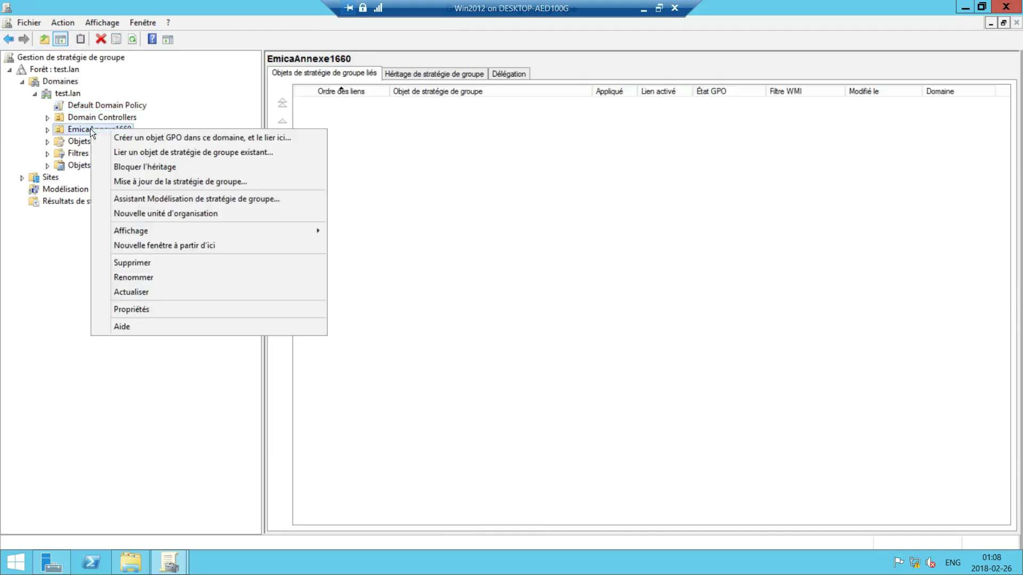
click(147, 136)
key(BackSpace)
text(general)
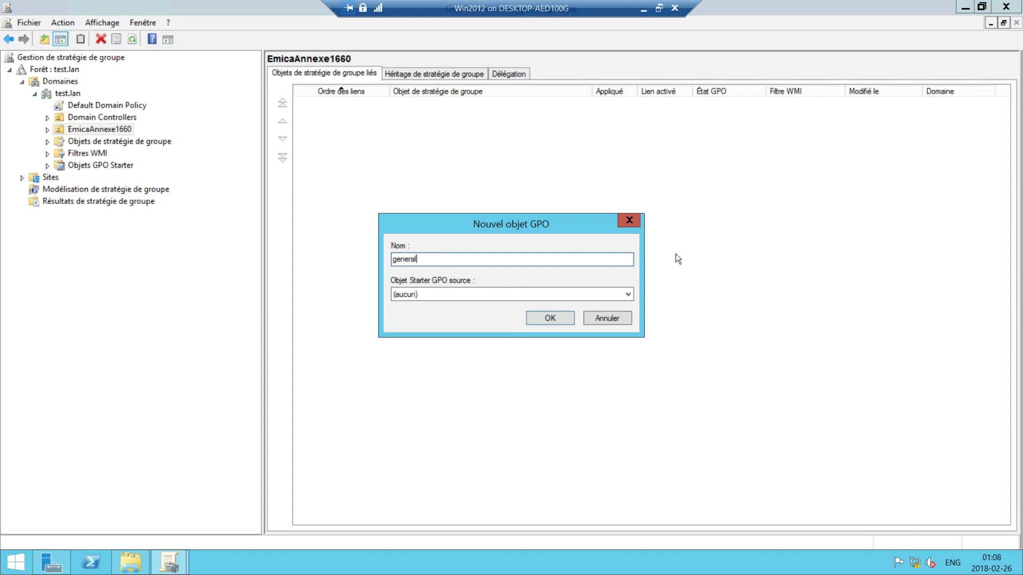
click(551, 319)
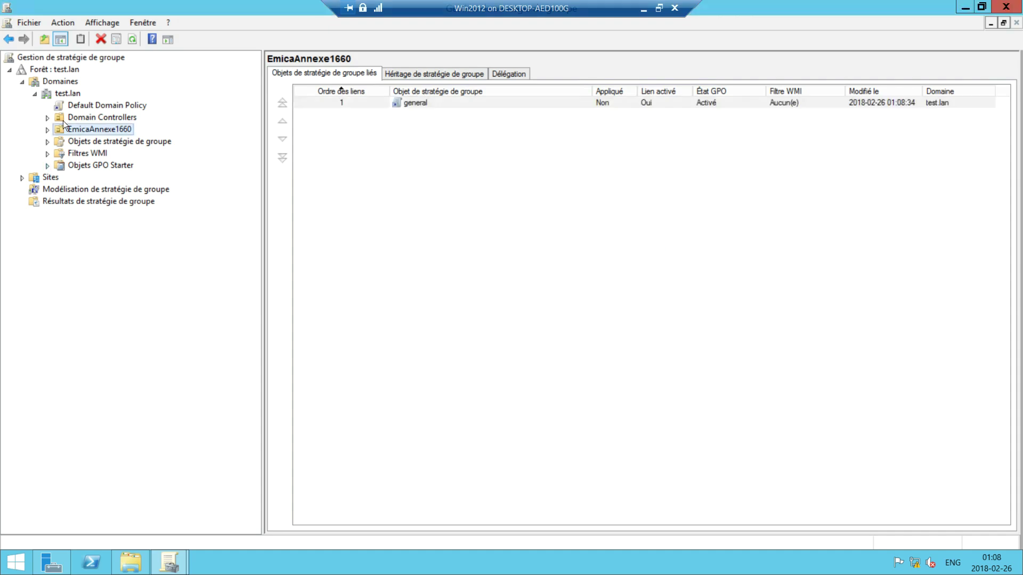
Open the general GPO for editing and go to Mappages de lecteurs in the Windows preferences of the user configuration
click(96, 141)
right_click(103, 141)
click(133, 151)
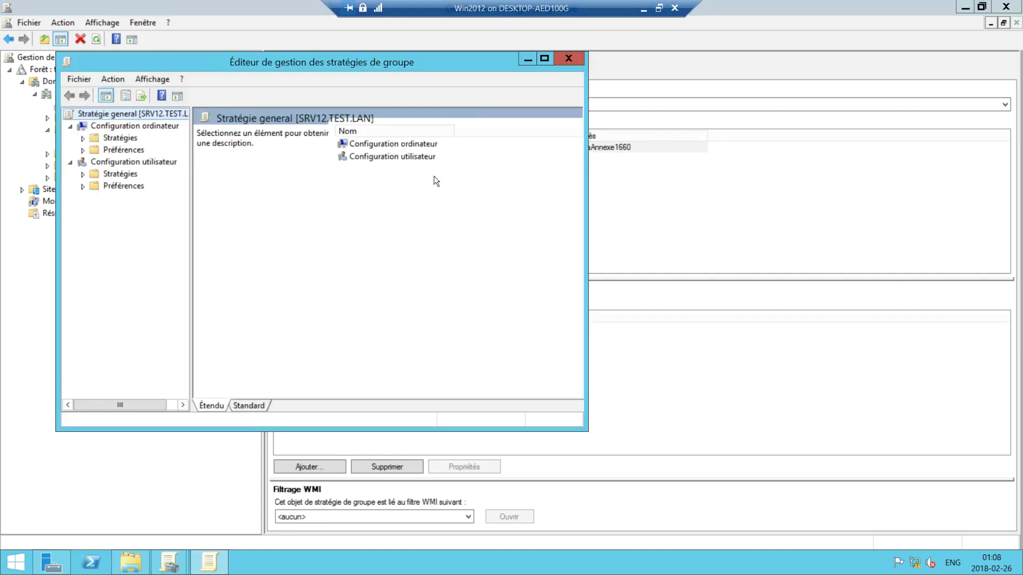
drag(194, 215, 224, 216)
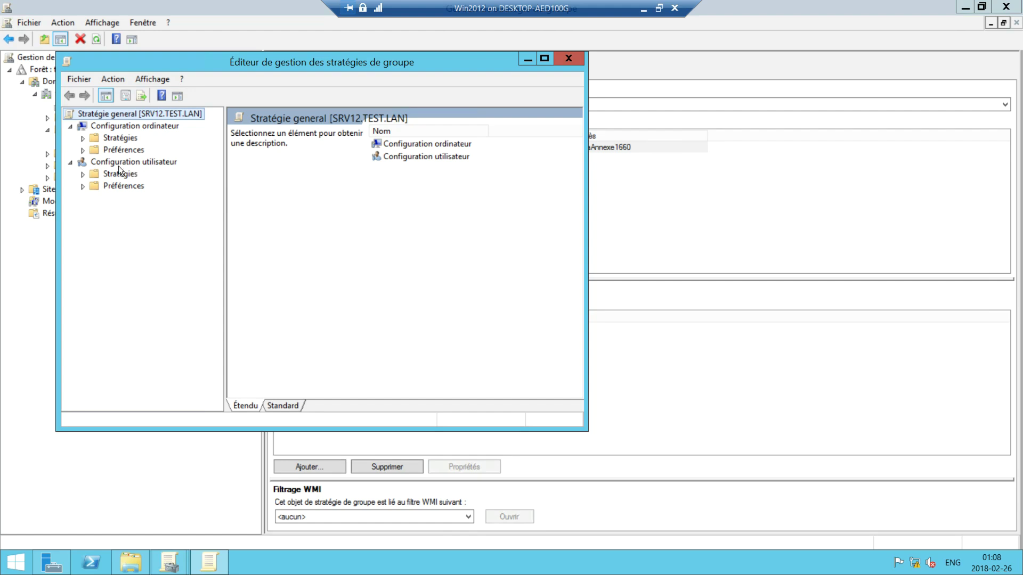
click(85, 186)
drag(223, 216, 285, 233)
click(96, 198)
click(155, 224)
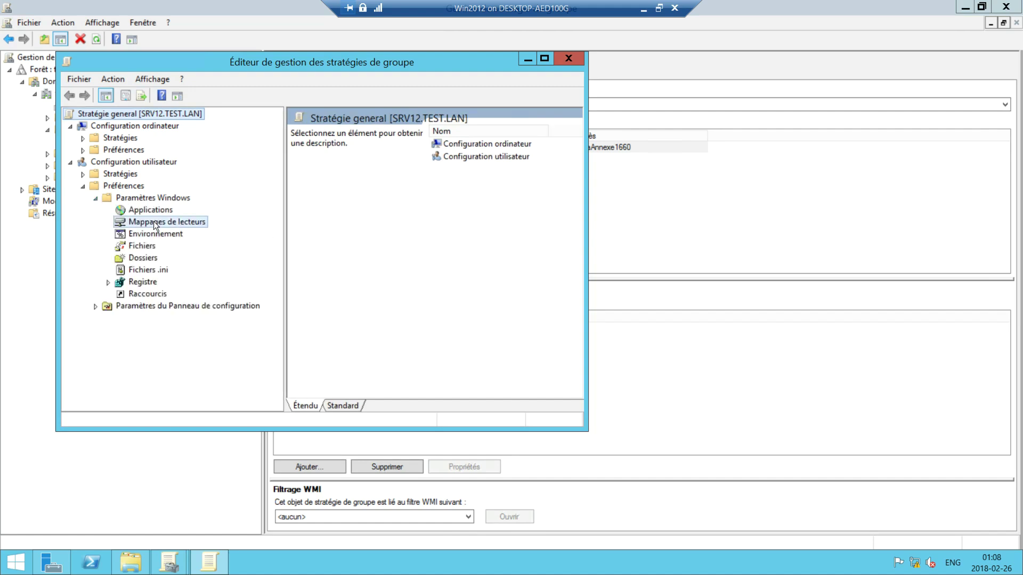
Add a new mapped drive with the action Créer and the location \\192.168.0.1\Base\%username%
right_click(183, 222)
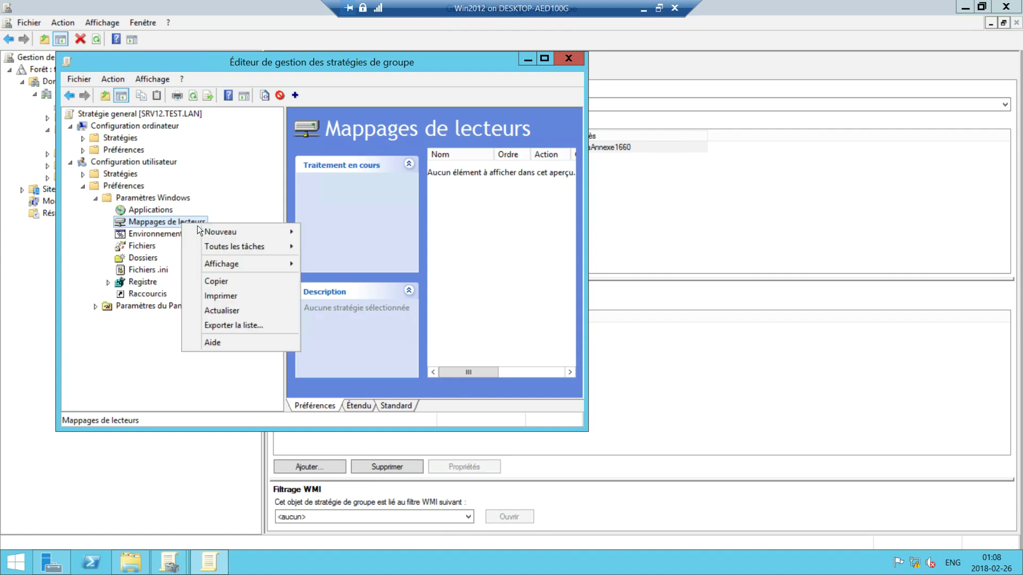
mouse_move(231, 229)
click(344, 235)
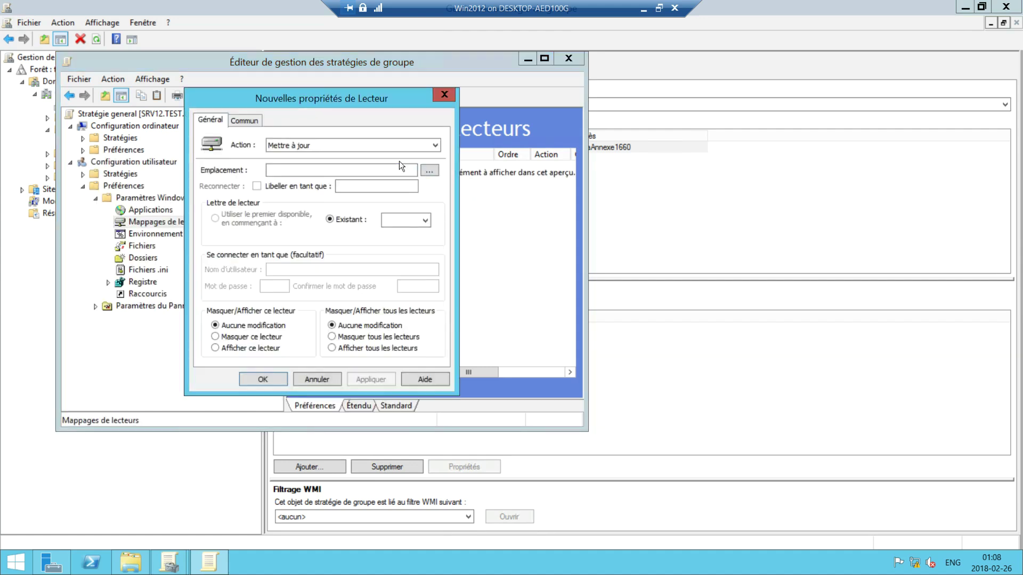
click(421, 144)
click(325, 157)
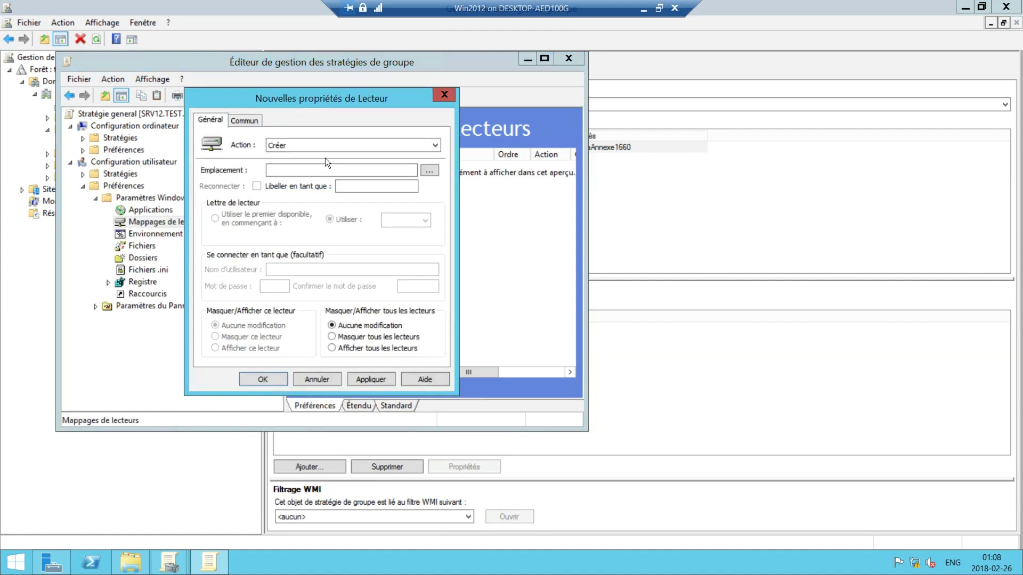
click(383, 170)
text(\\192.168.0.1)
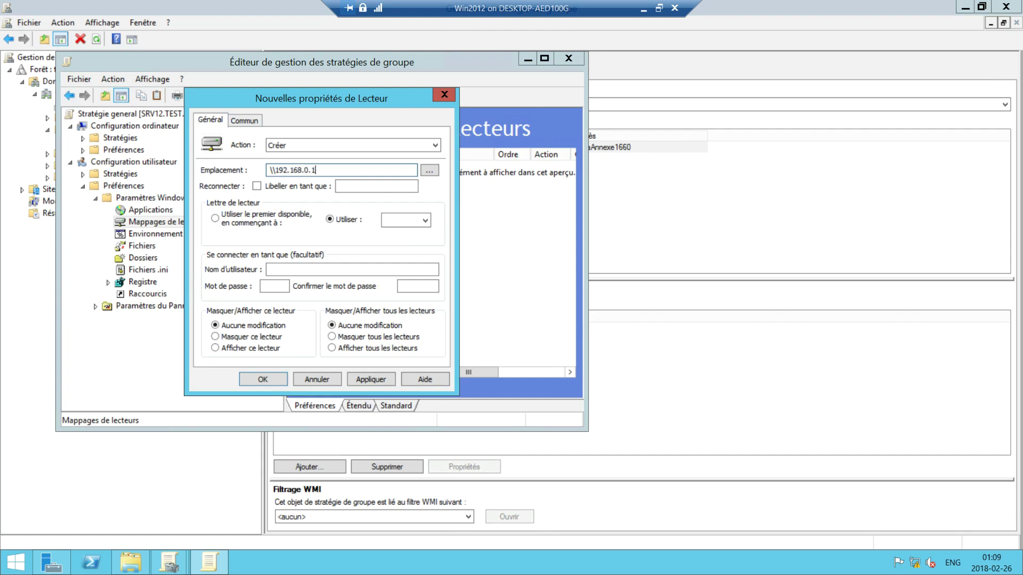
text(\Base)
text(\%%)
text(username%)
Label the mapped drive Base, assign it the drive letter H, and save the mapping
click(359, 187)
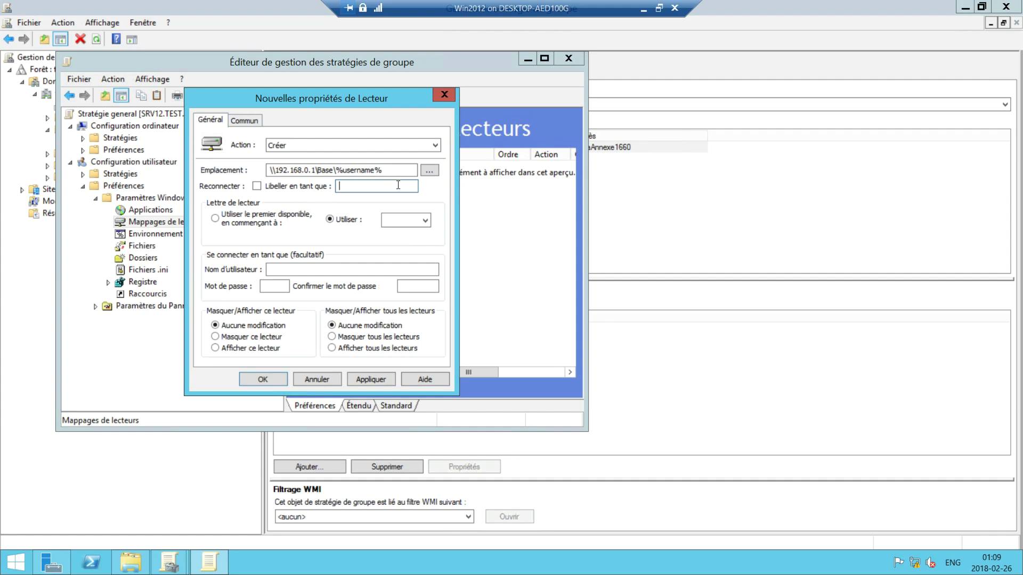
text(BA)
text(ase)
drag(373, 186, 245, 184)
click(405, 220)
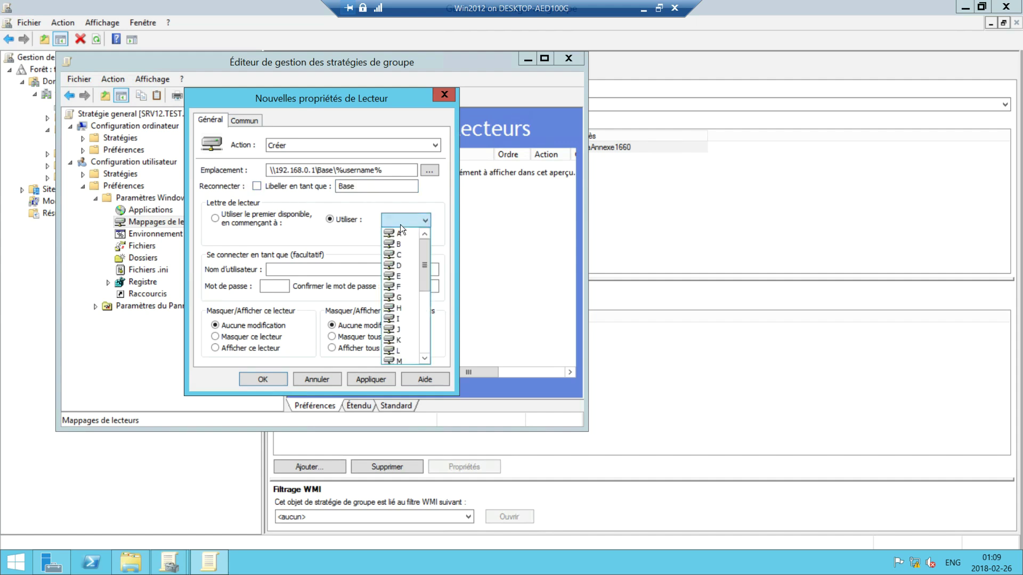
click(407, 308)
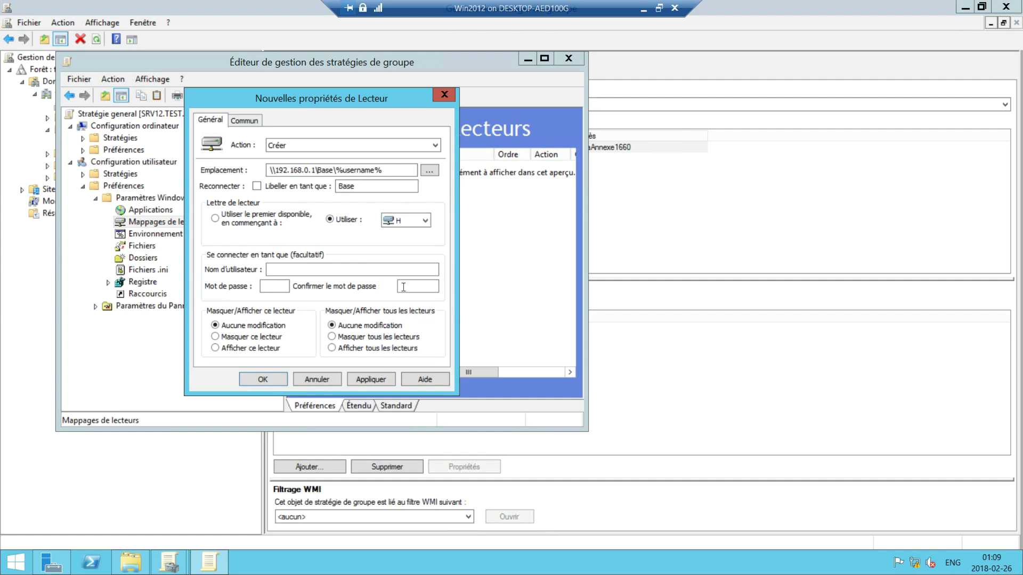
click(379, 382)
click(278, 381)
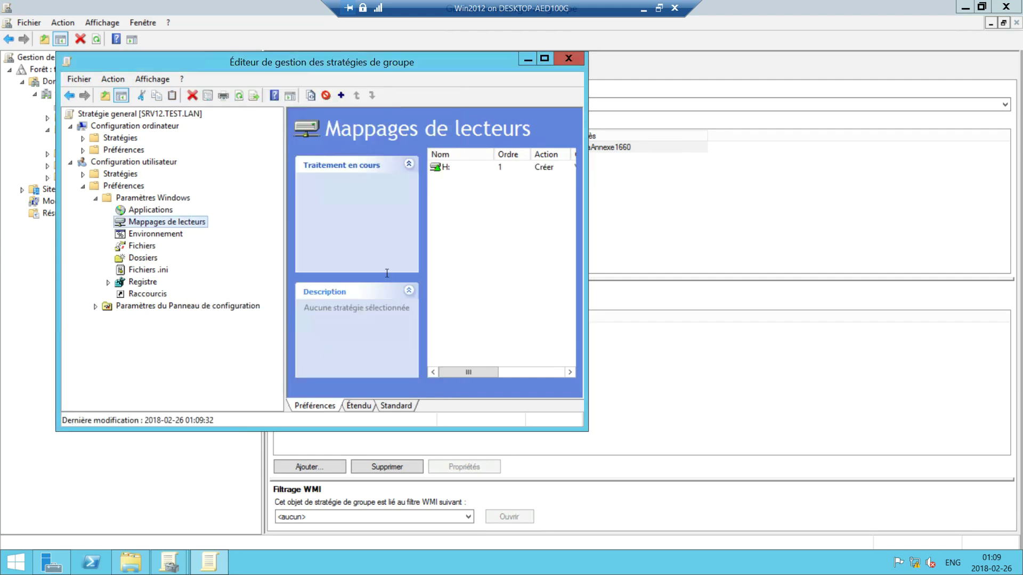
Widen and reposition the policy editor window to check the path of the H: drive mapping
drag(588, 206, 707, 202)
click(551, 169)
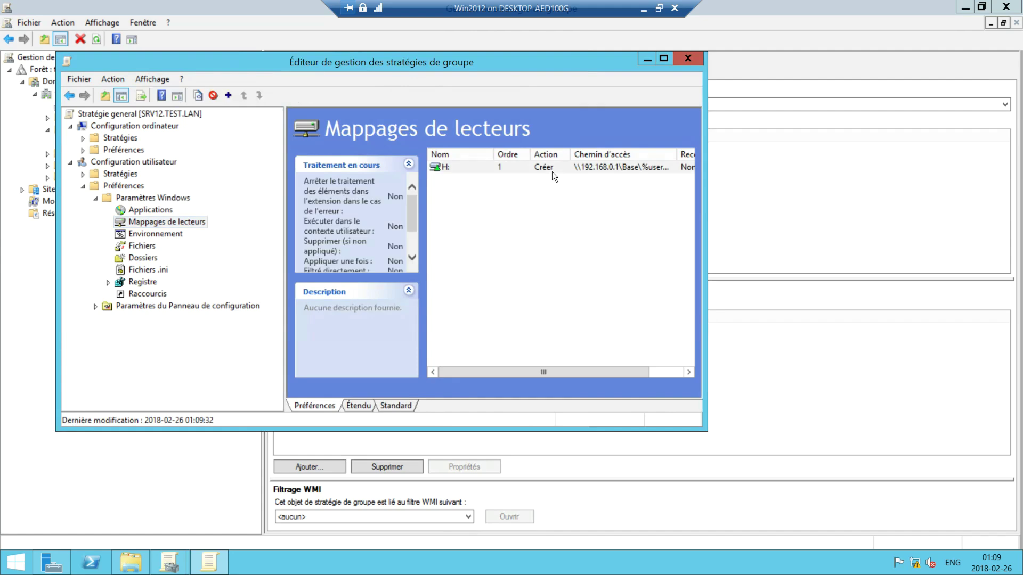
drag(588, 61, 650, 124)
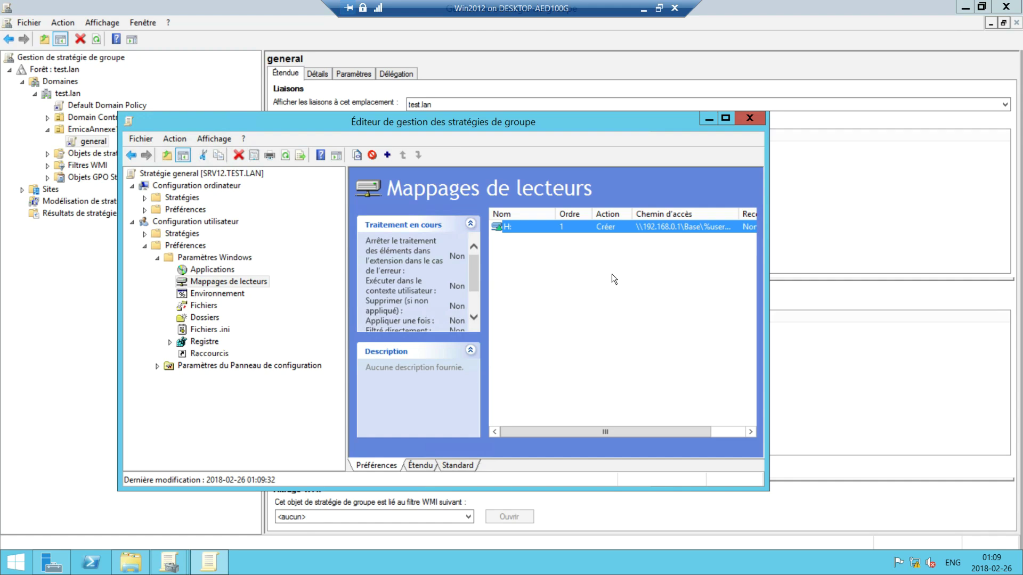
drag(525, 137, 582, 114)
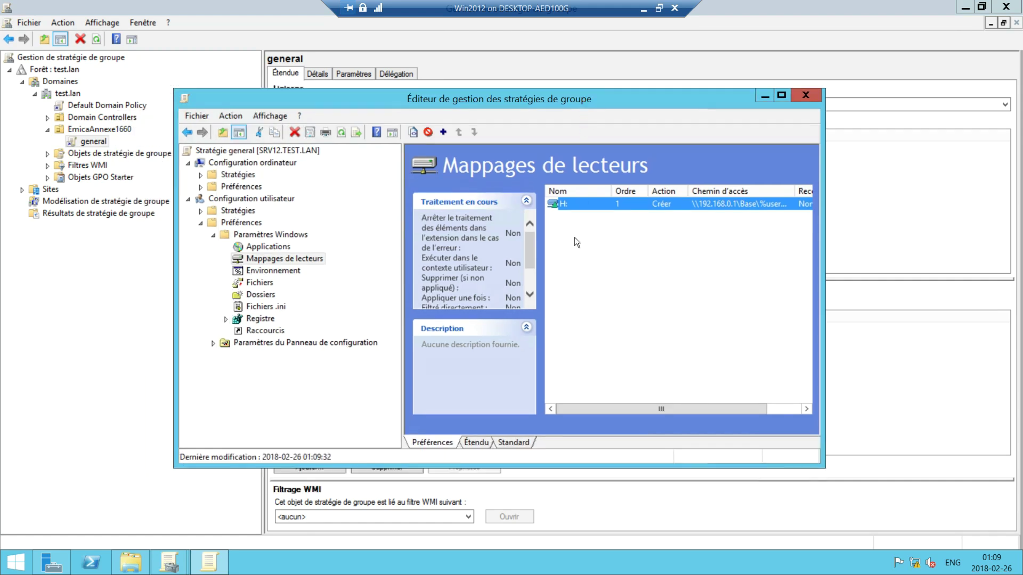